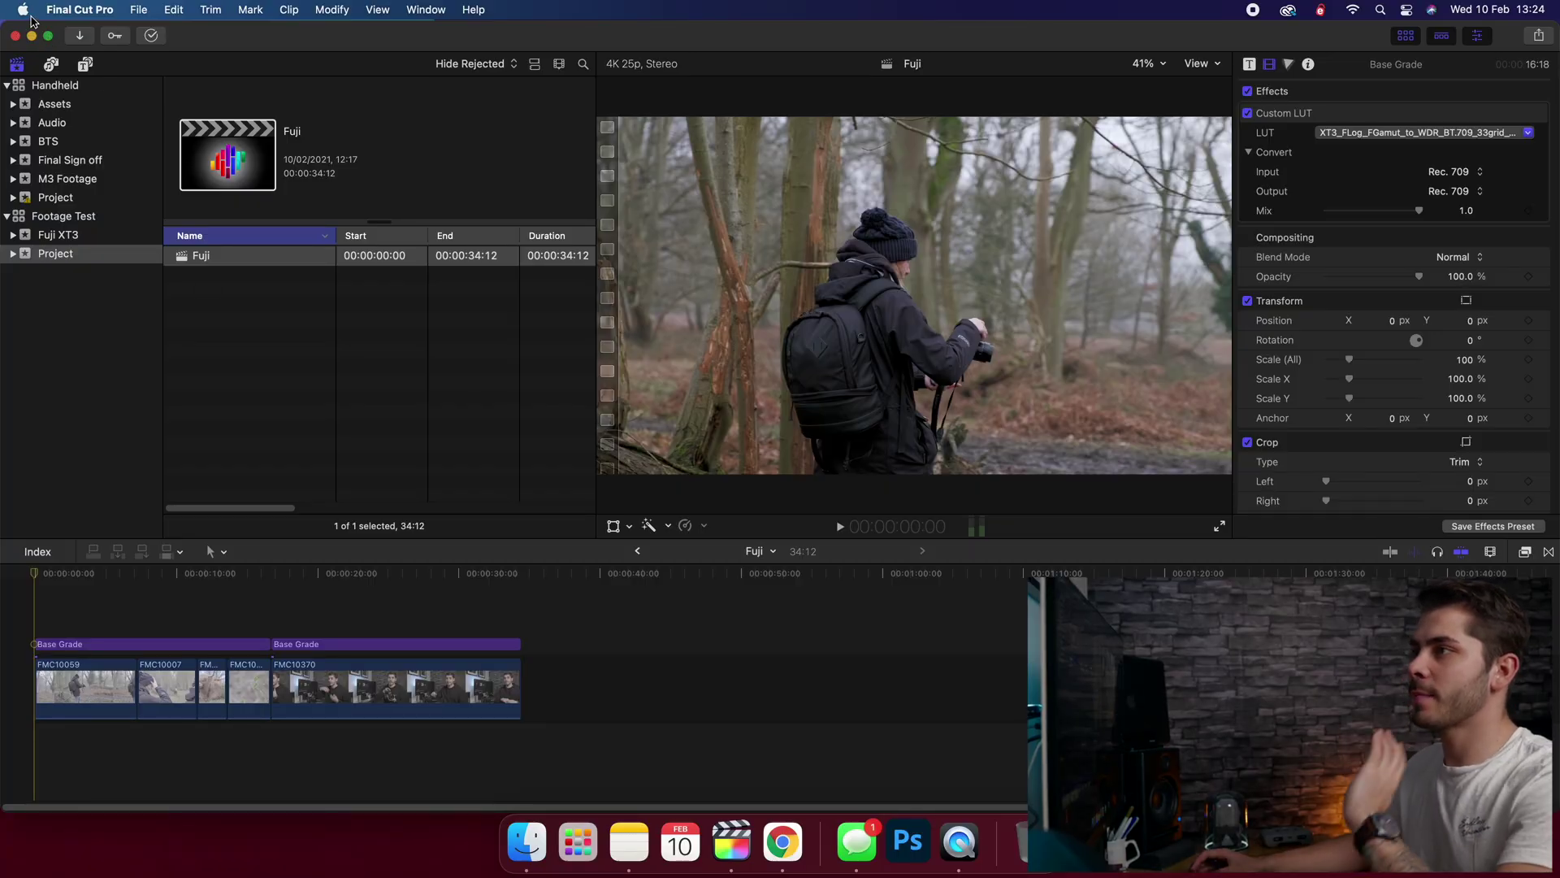
Step: View this Mac's hardware specifications in About This Mac, then close the window
{"action": "left_click", "coordinate": [23, 9]}
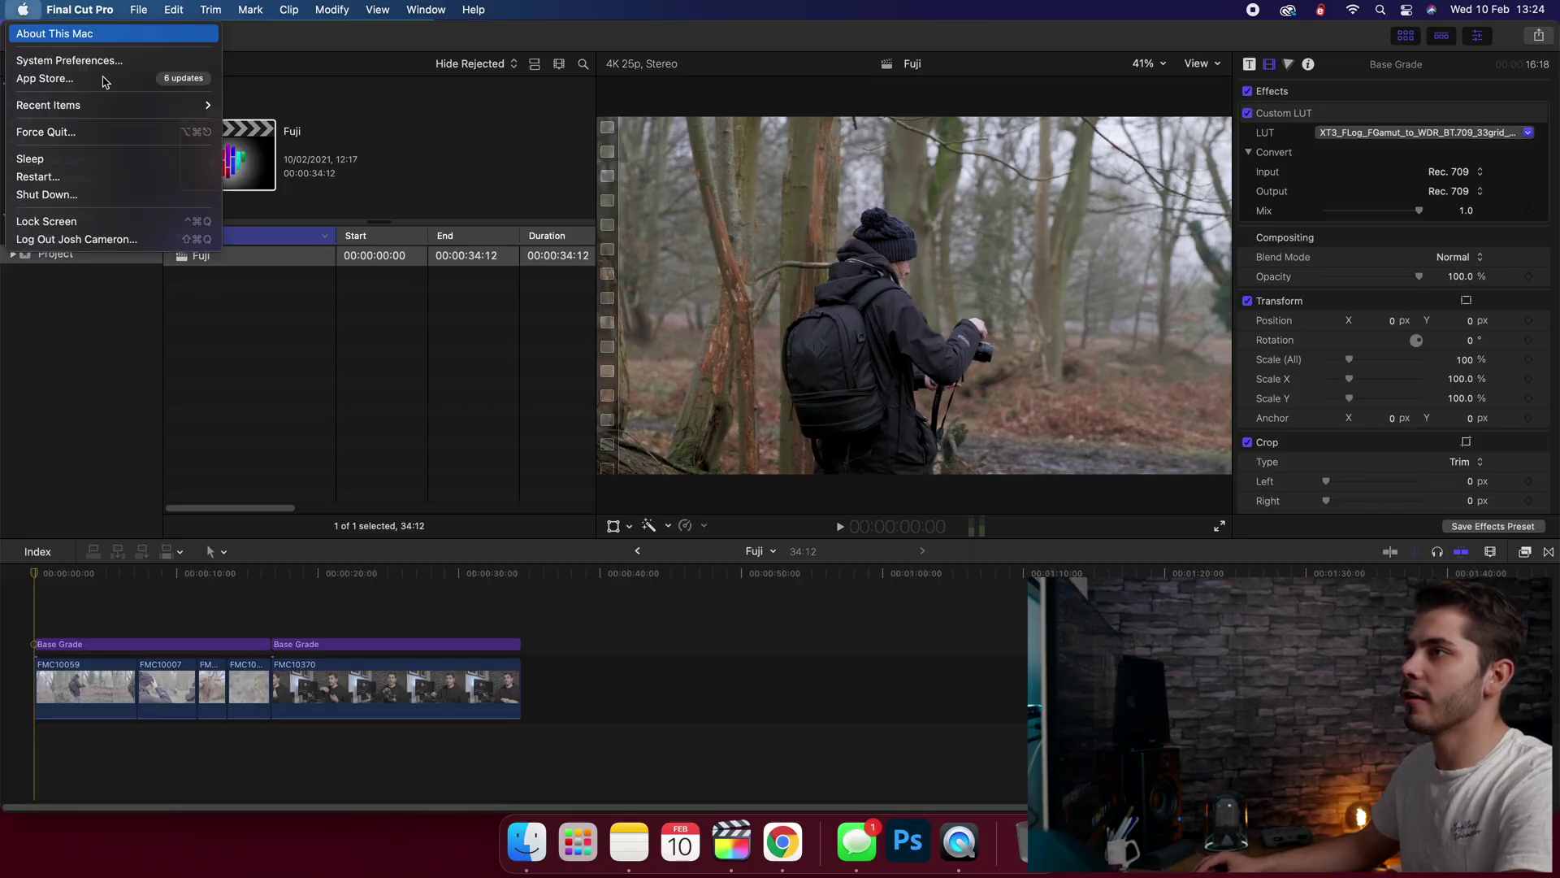
{"action": "left_click", "coordinate": [49, 25]}
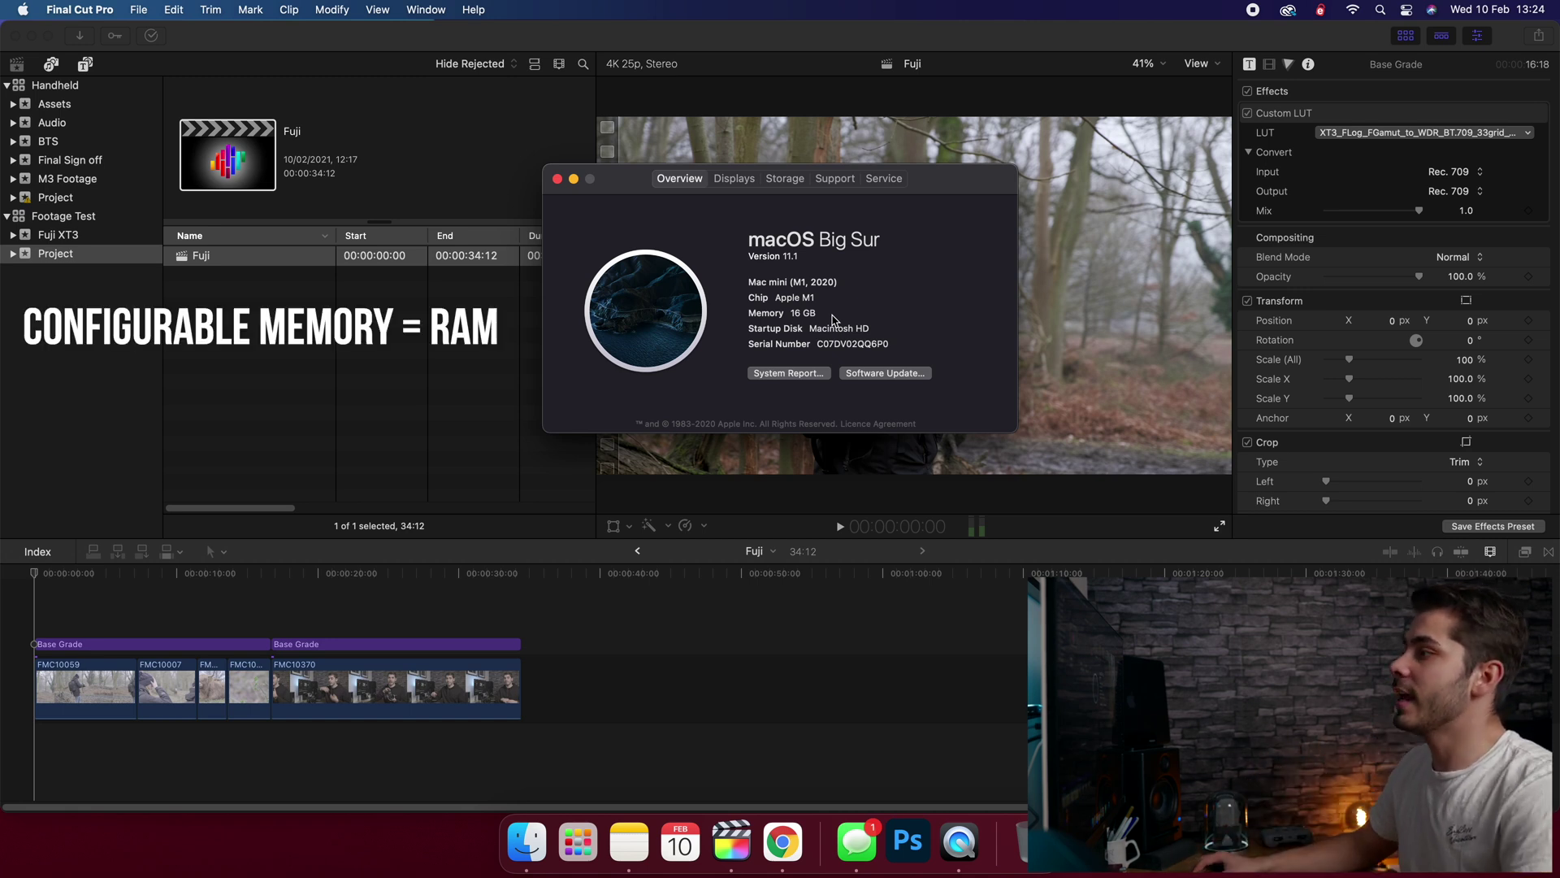
{"action": "left_click", "coordinate": [557, 178]}
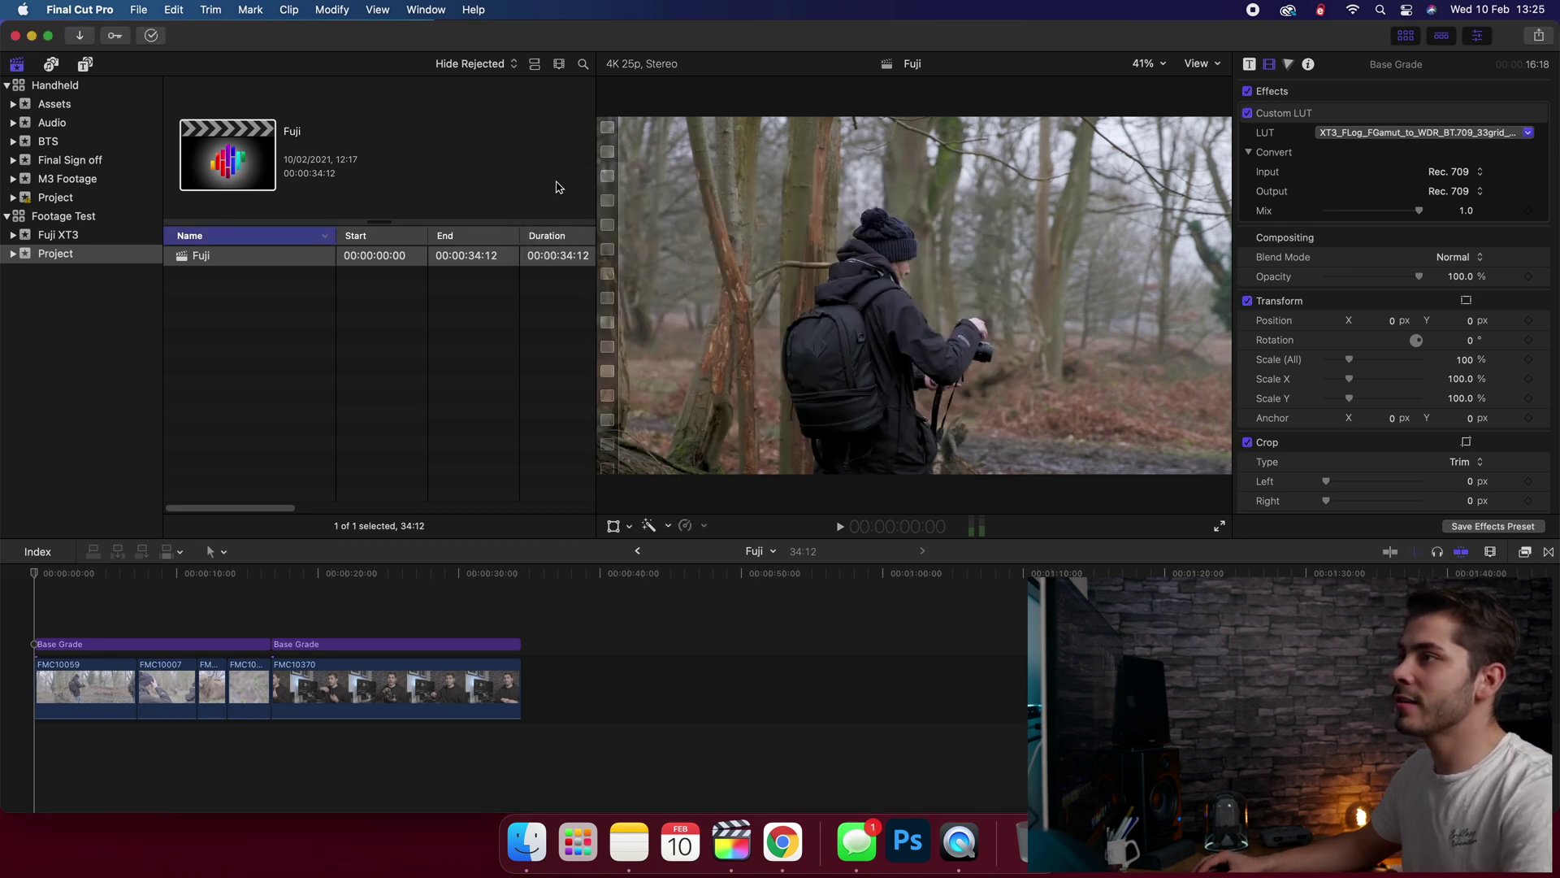
Step: Switch Final Cut Pro to full screen, move the playhead to about 18 seconds, and open the Fuji project
{"action": "left_click", "coordinate": [48, 37]}
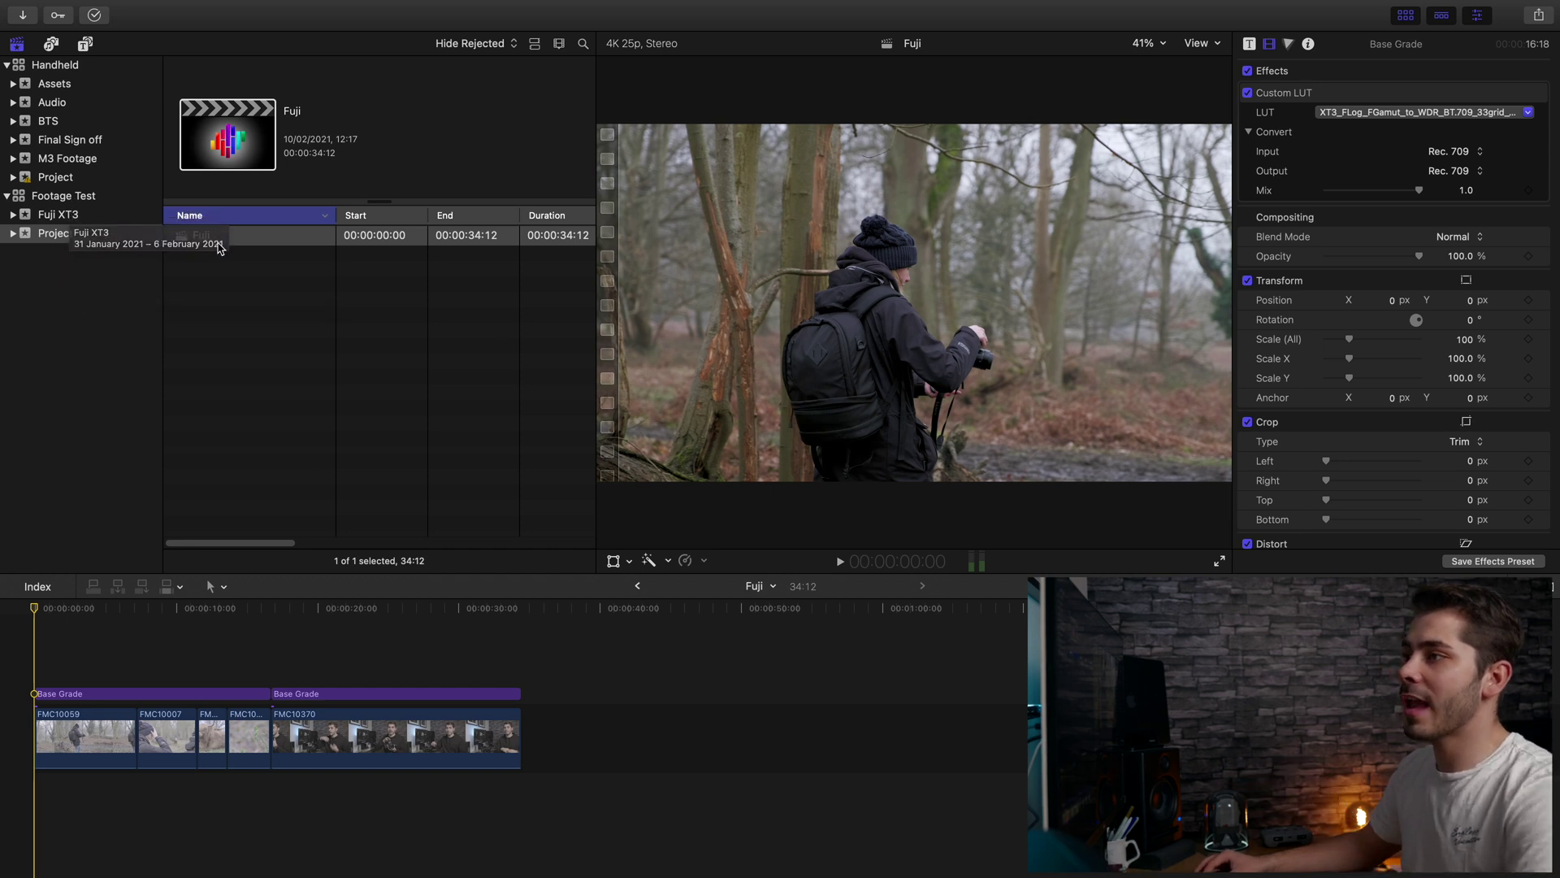
{"action": "left_click", "coordinate": [292, 659]}
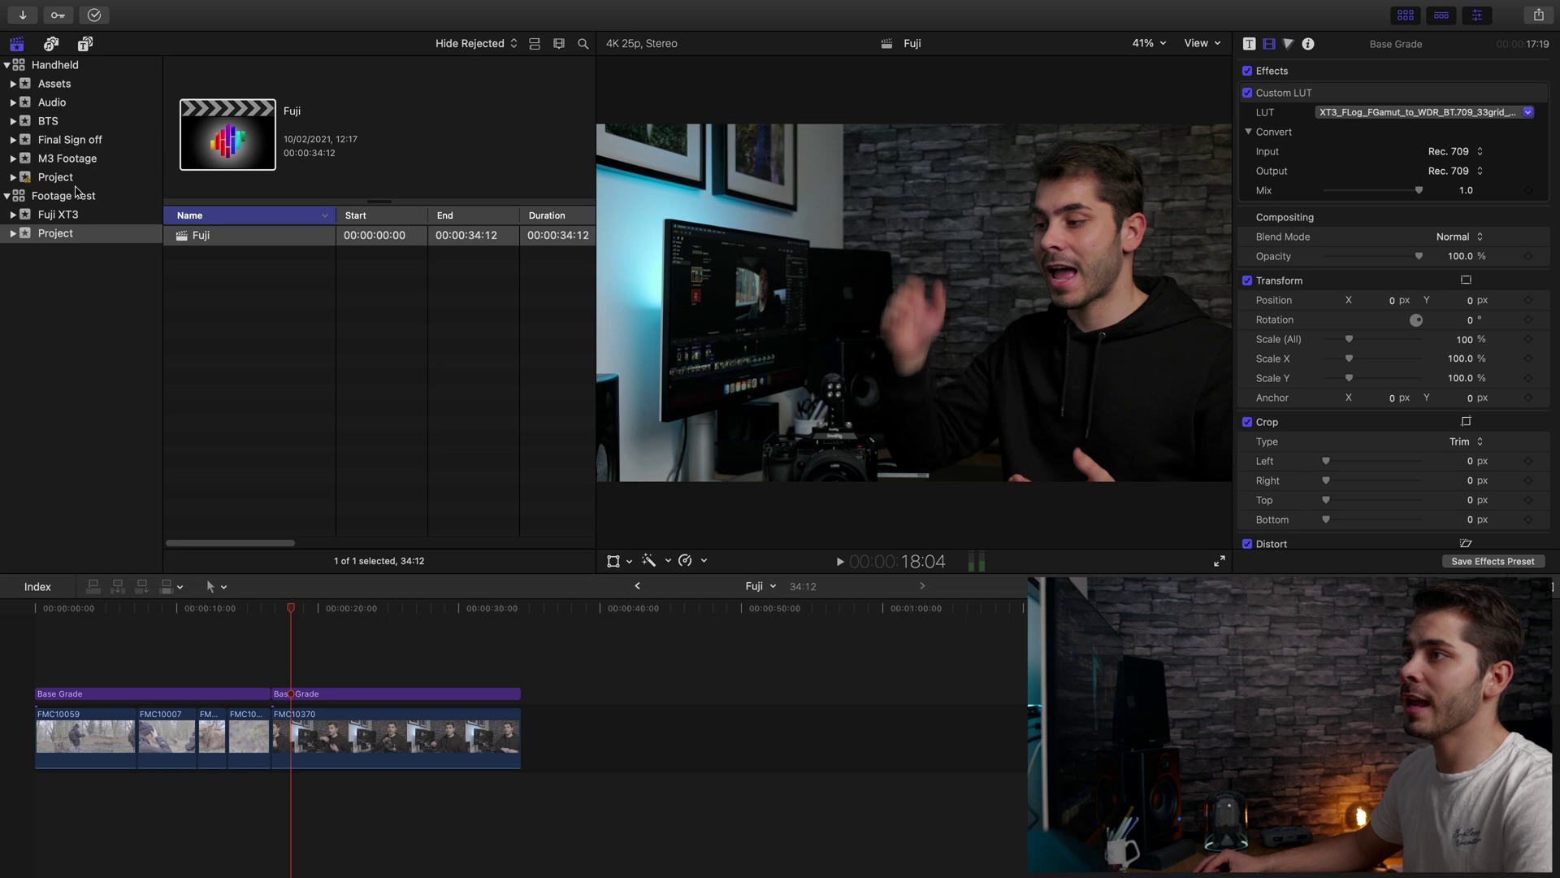
{"action": "left_click", "coordinate": [76, 177]}
{"action": "double_click", "coordinate": [281, 275]}
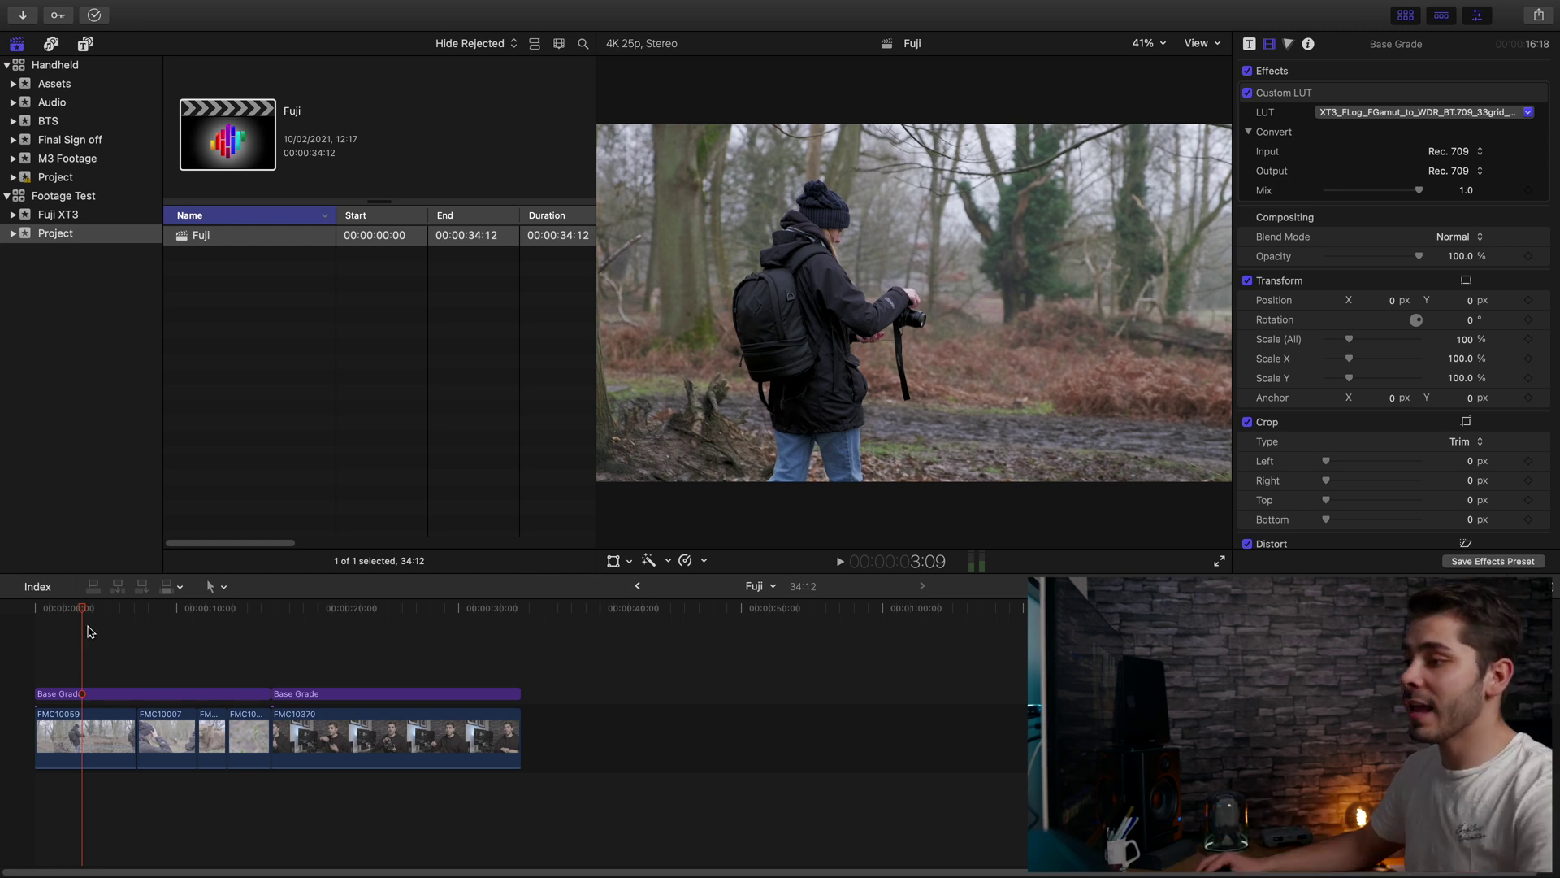
Step: Fast-forward the graded Fuji timeline, jump back to about 4 seconds, then play it from the start
{"action": "key", "text": "l"}
{"action": "key", "text": "l"}
{"action": "key", "text": "l"}
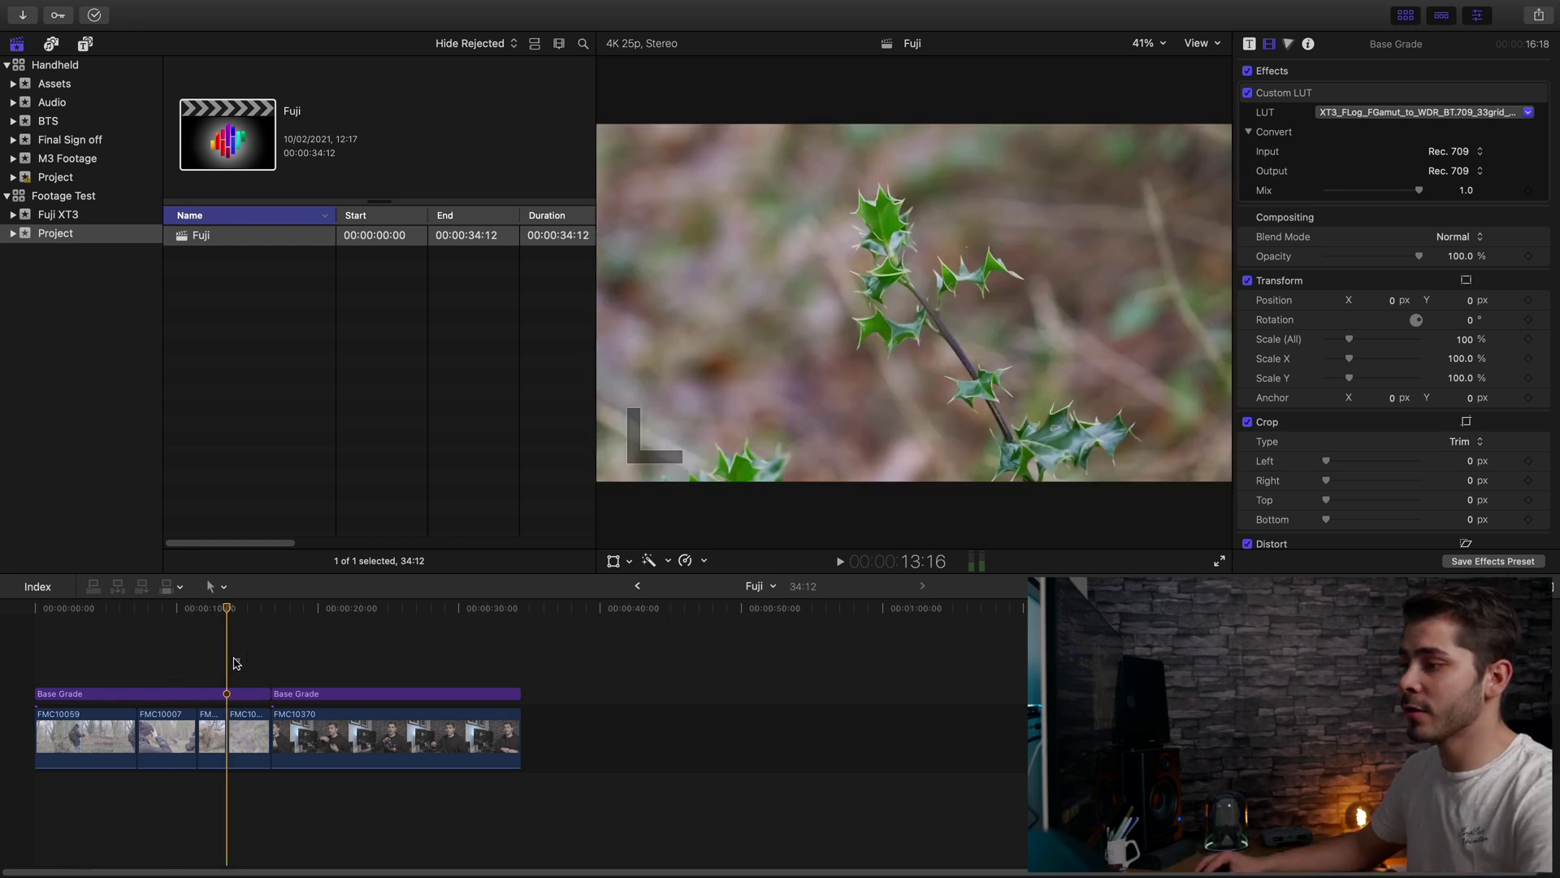
{"action": "left_click", "coordinate": [100, 683]}
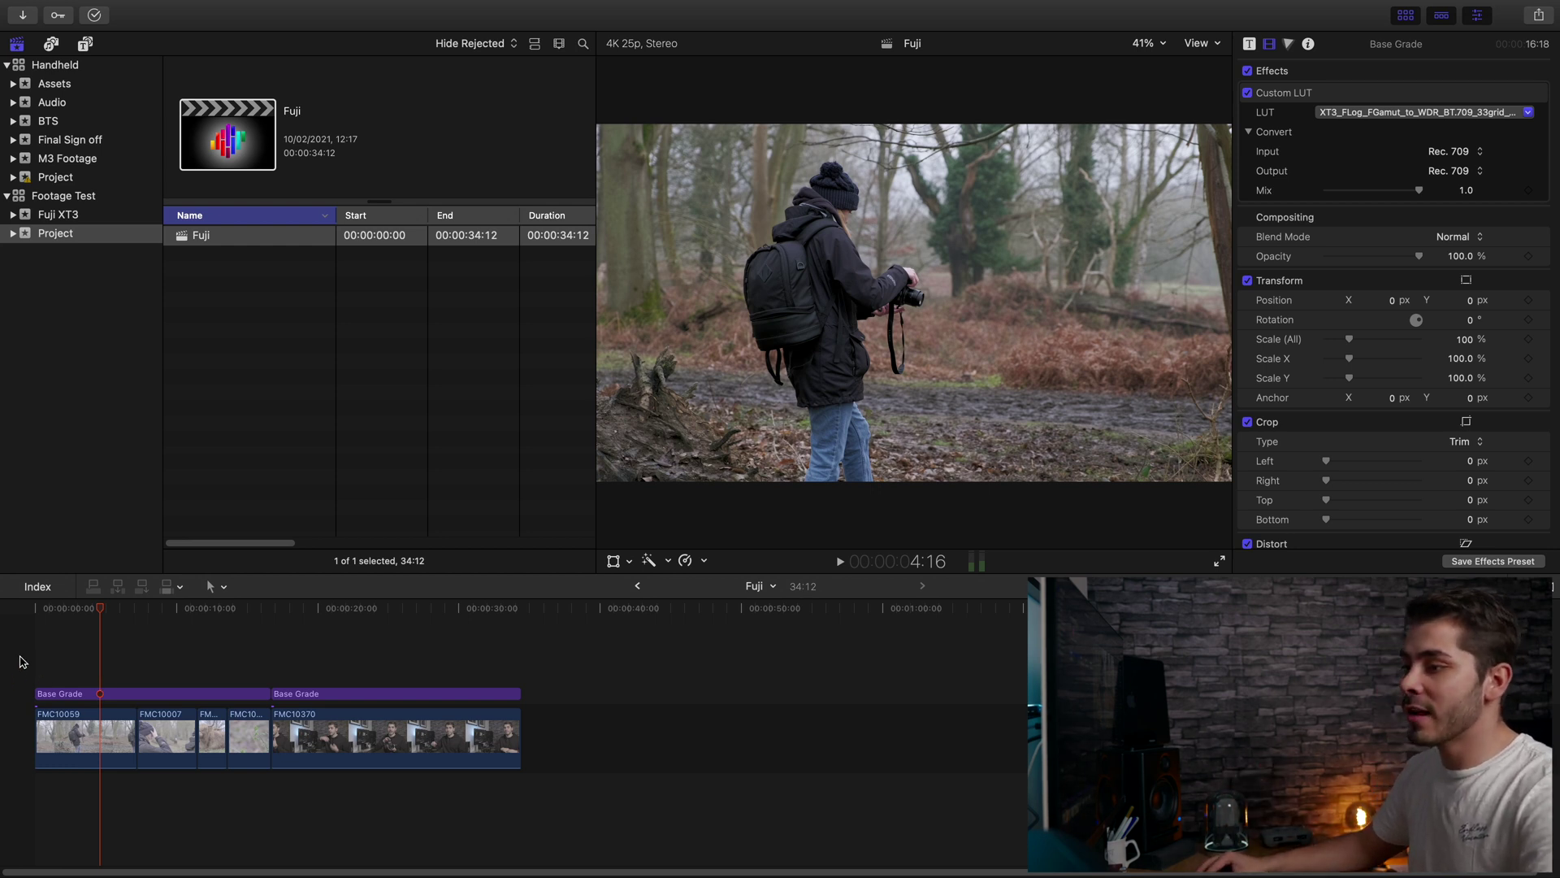
{"action": "key", "text": "Home"}
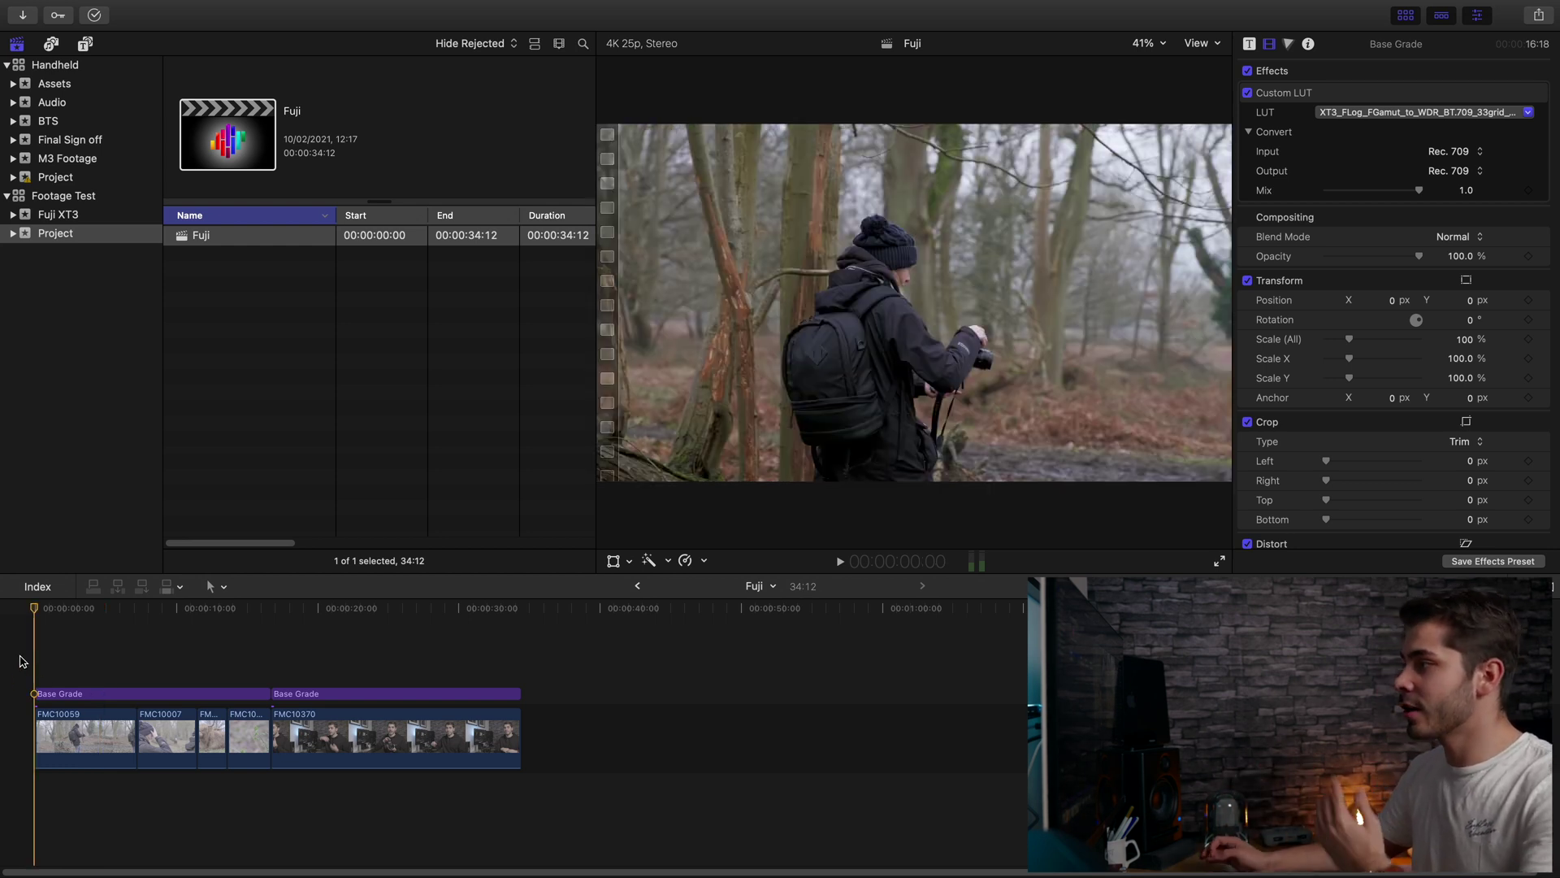
{"action": "key", "text": "space"}
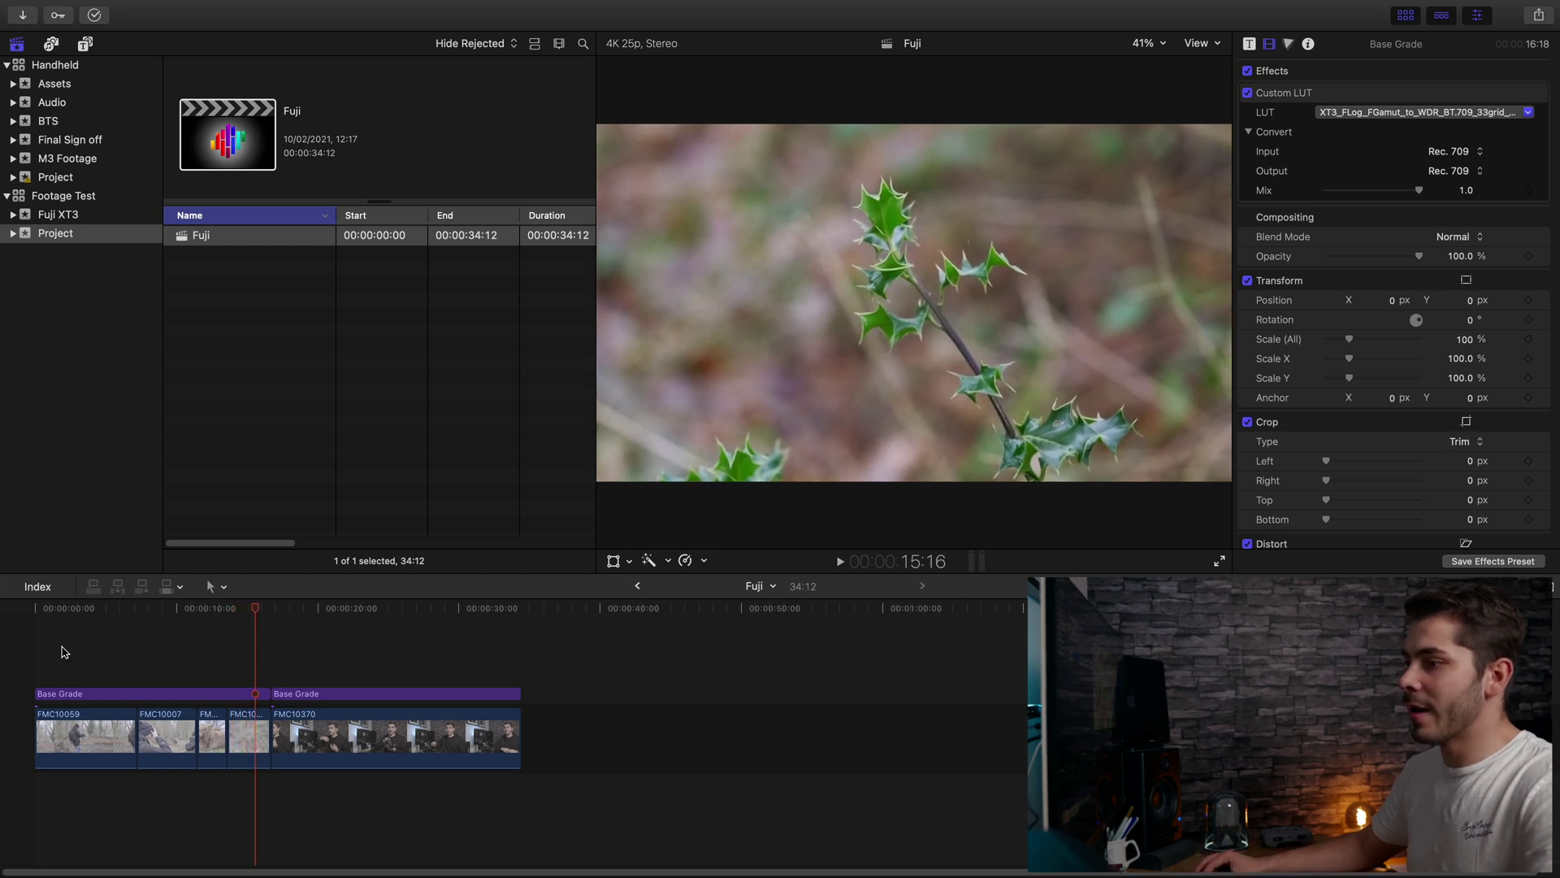
Step: Stop playback about 3 seconds in and disable the first Base Grade adjustment layer
{"action": "left_click", "coordinate": [94, 646]}
{"action": "left_click", "coordinate": [93, 735]}
{"action": "left_click", "coordinate": [97, 704]}
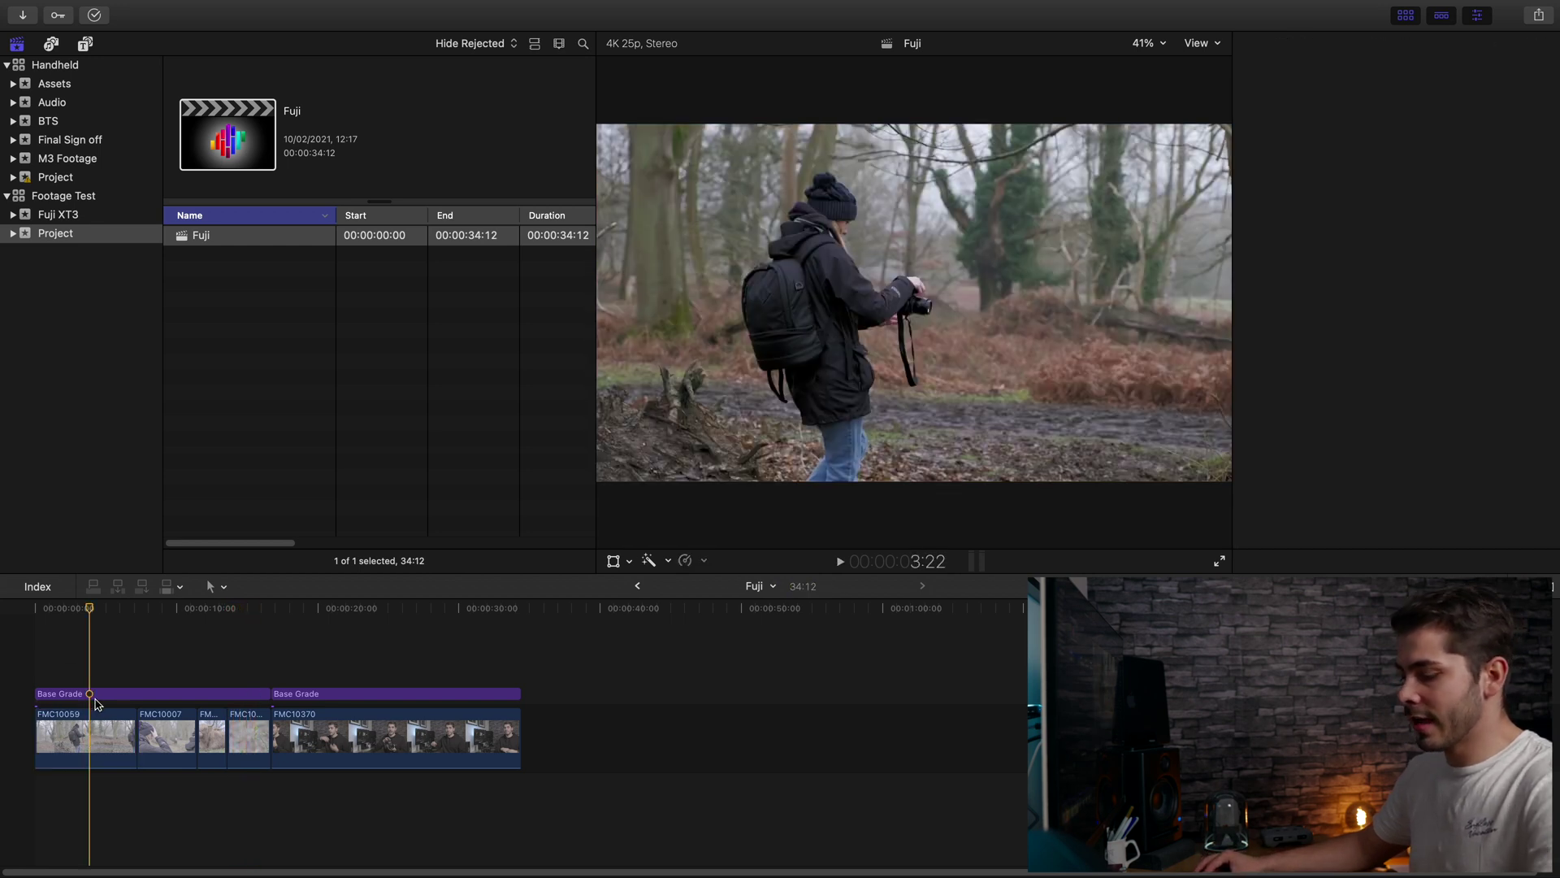
{"action": "left_click", "coordinate": [96, 696]}
{"action": "key", "text": "v"}
Step: Turn off FMC10059's colour effects, then re-enable the first Base Grade layer
{"action": "left_click", "coordinate": [93, 738]}
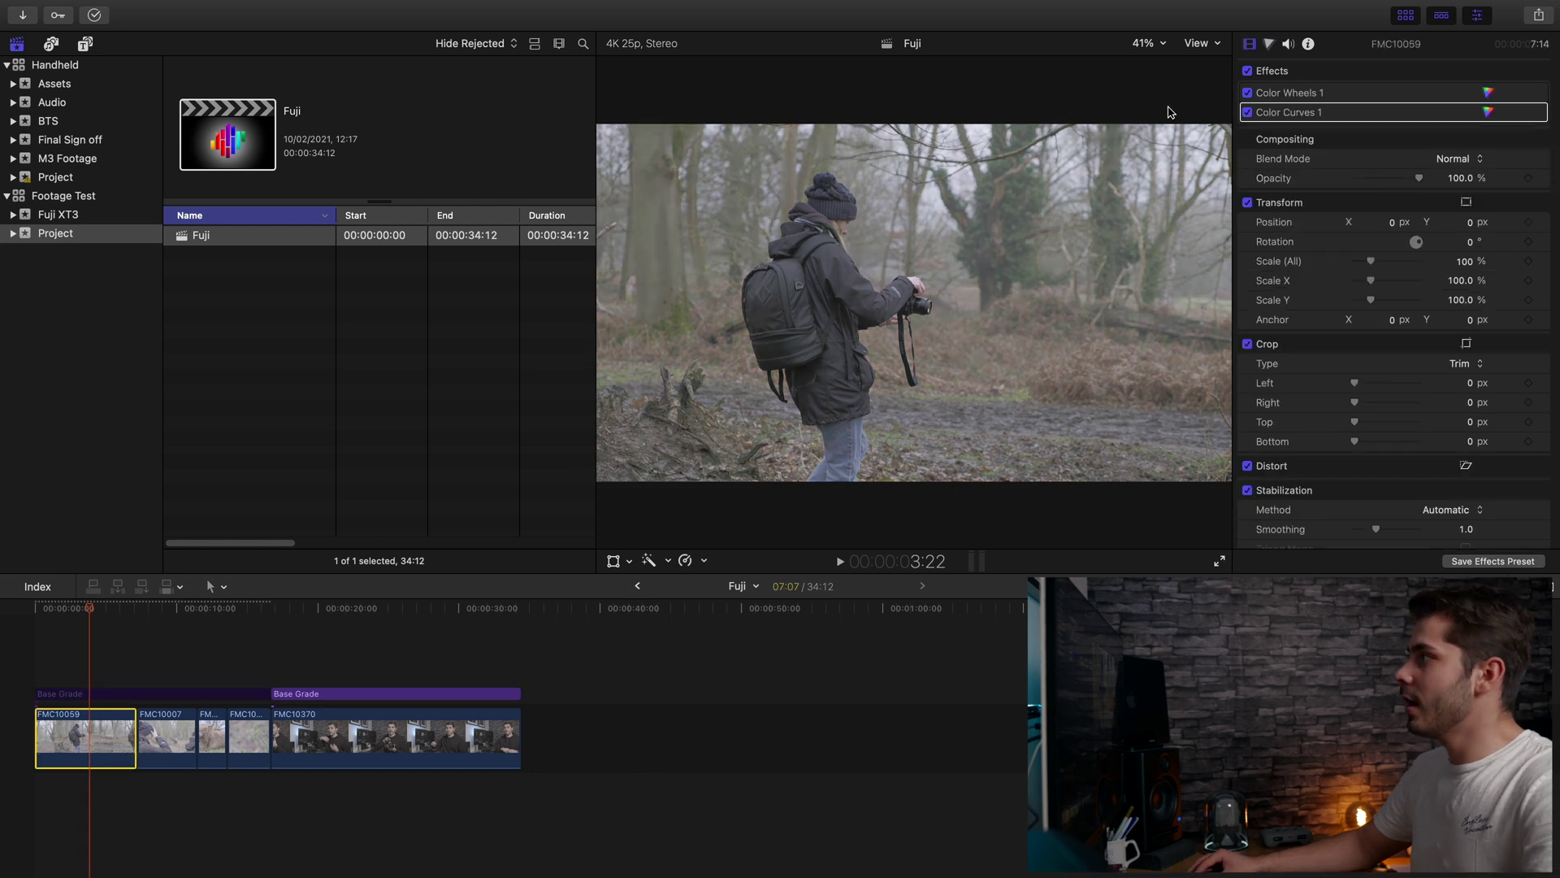
{"action": "left_click", "coordinate": [1247, 71]}
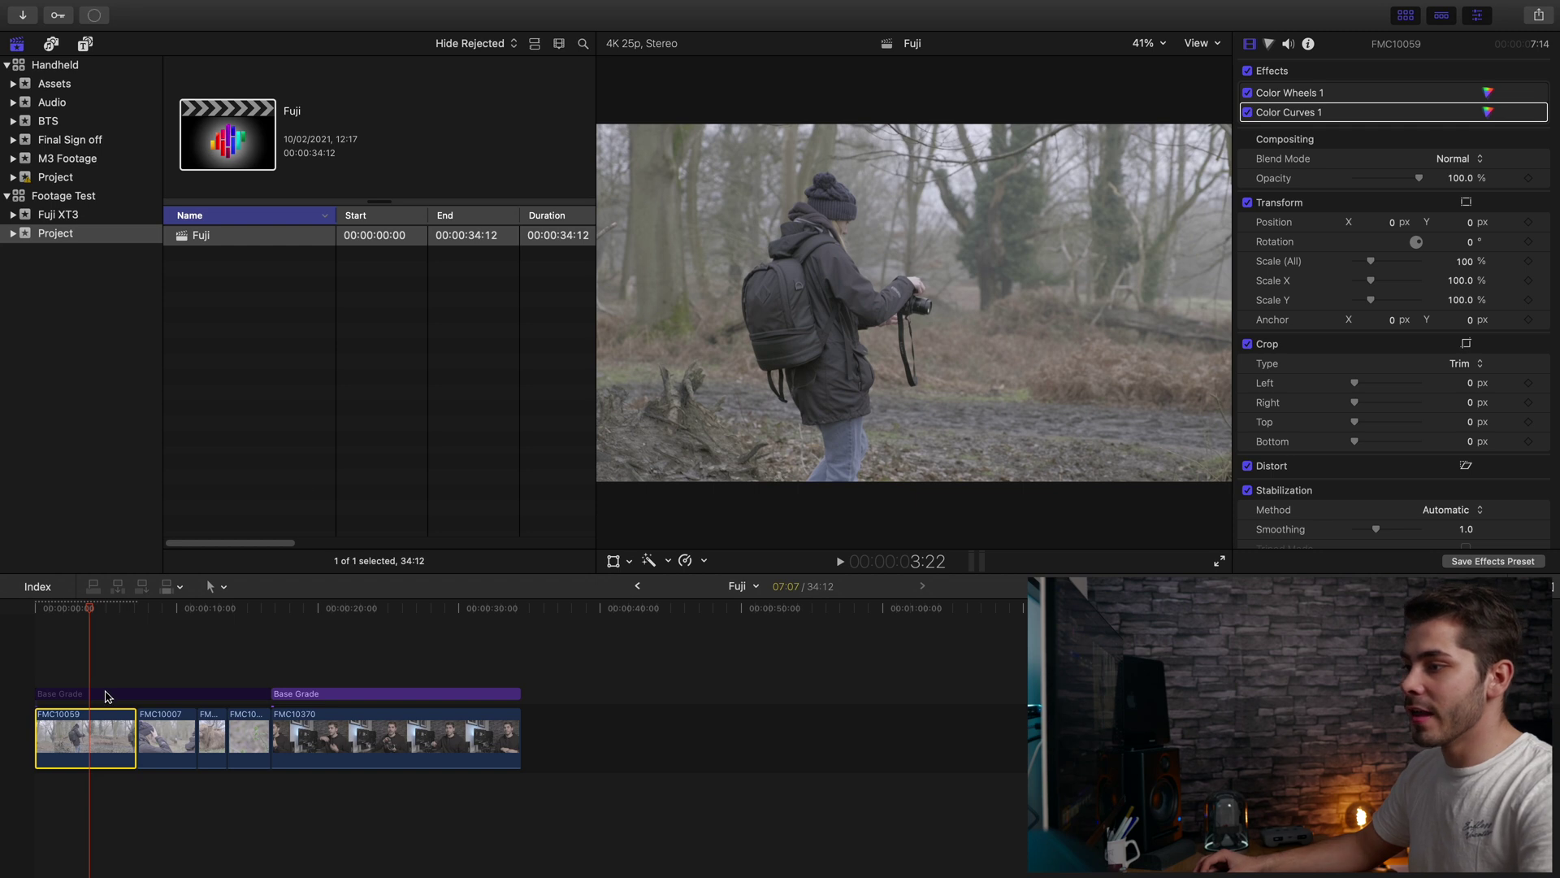
{"action": "key", "text": "v"}
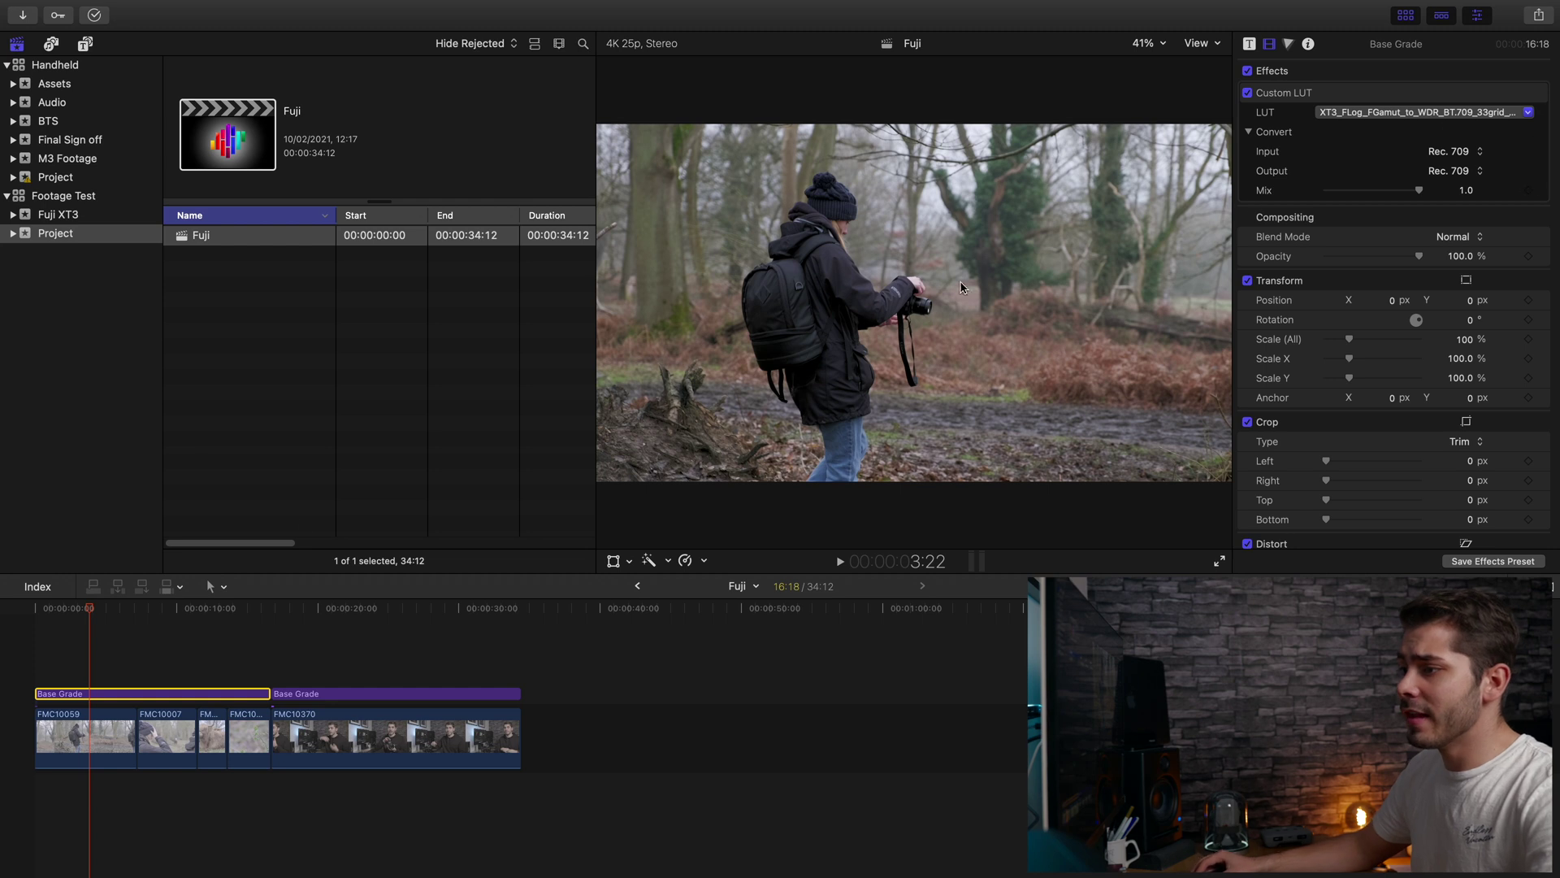
Step: Skim the graded Fuji footage up to the talking-head clip FMC10370 at about 16 seconds
{"action": "left_click_drag", "start_coordinate": [90, 612], "coordinate": [104, 646]}
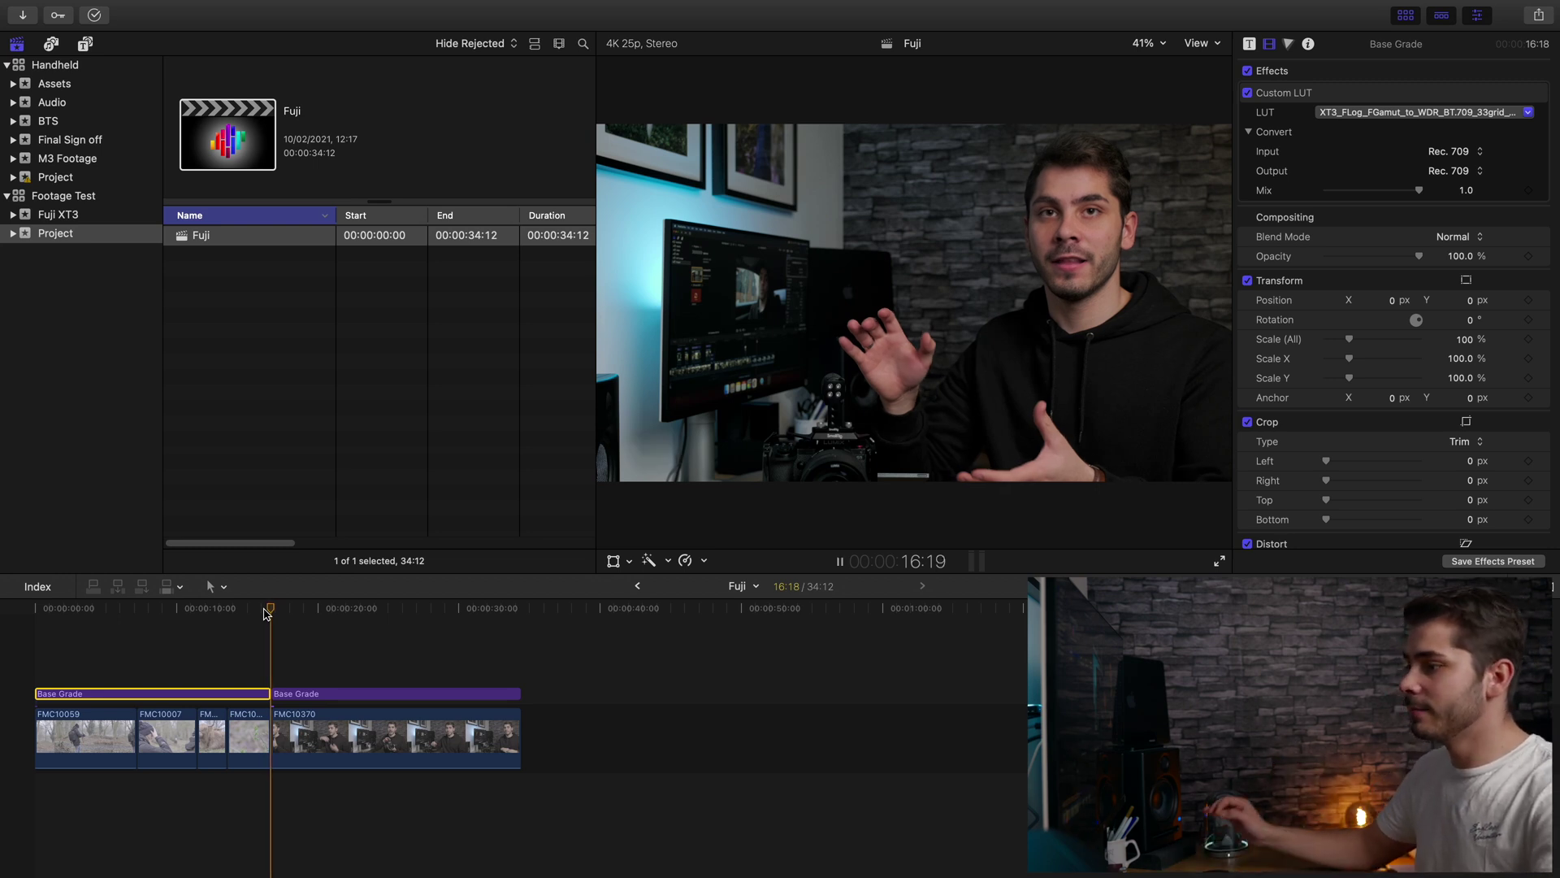
Step: Play the timeline and stop at 25:07 on the presenter holding his camera
{"action": "key", "text": "space"}
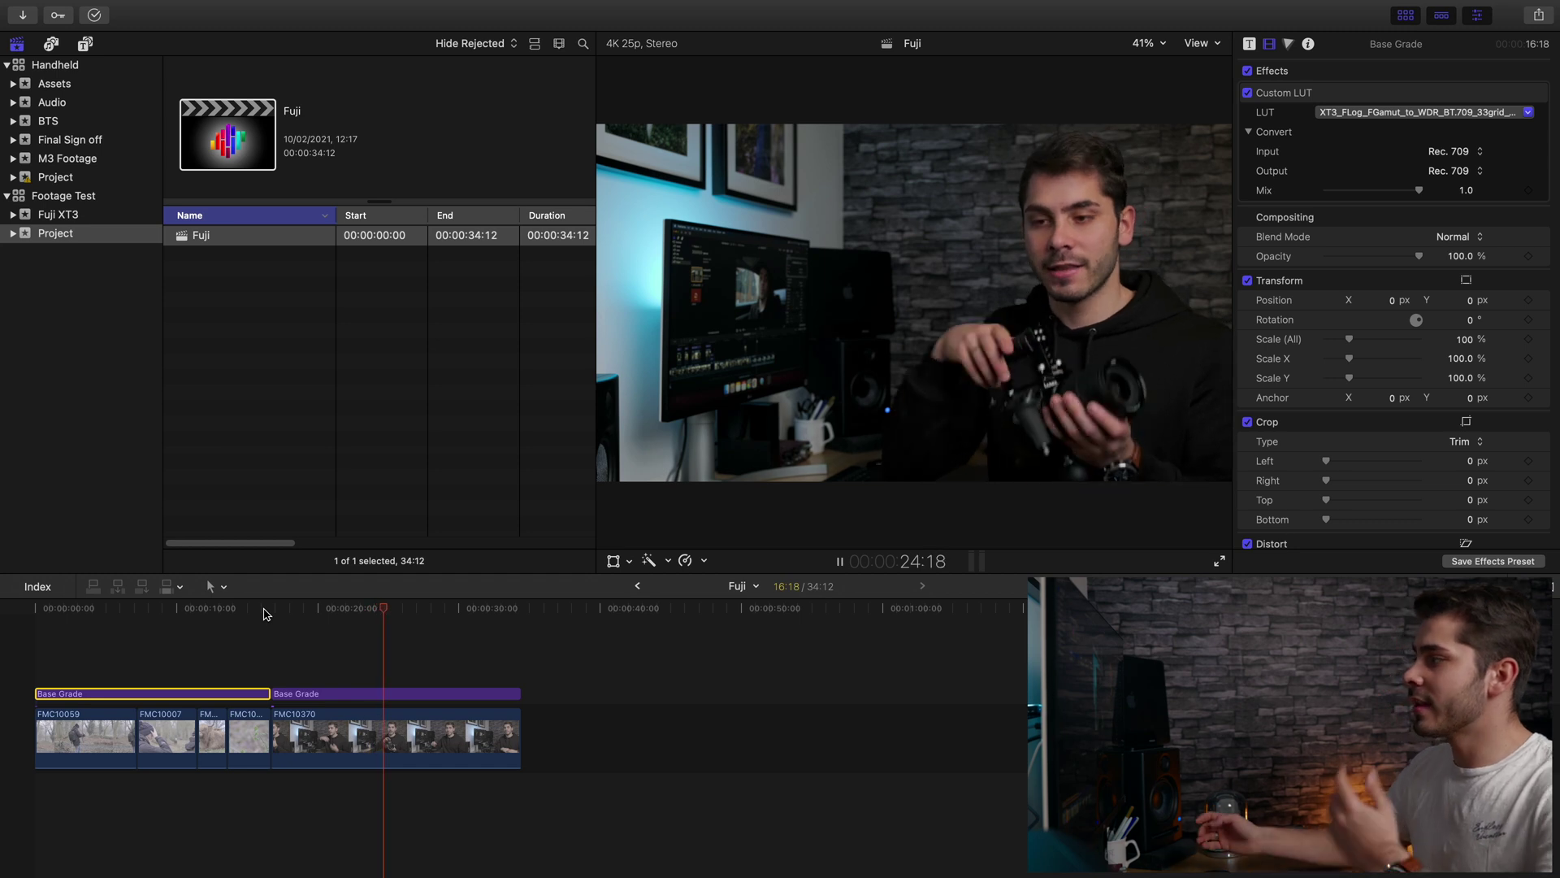
{"action": "key", "text": "space"}
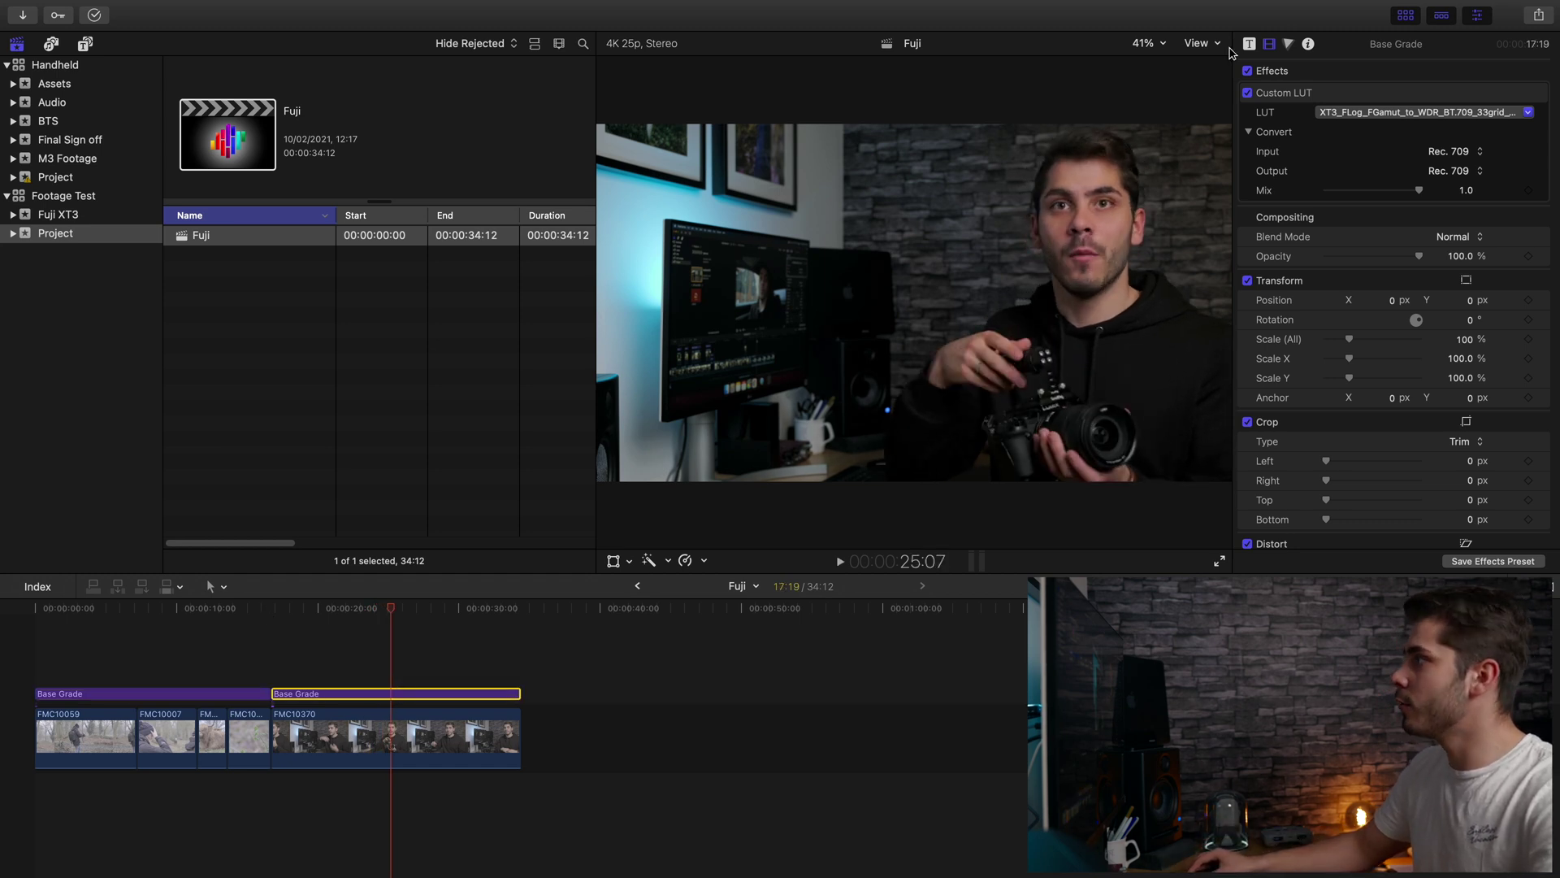
Step: Toggle FMC10370's colour effects off and on, then re-enable the second Base Grade LUT
{"action": "key", "text": "super+Down"}
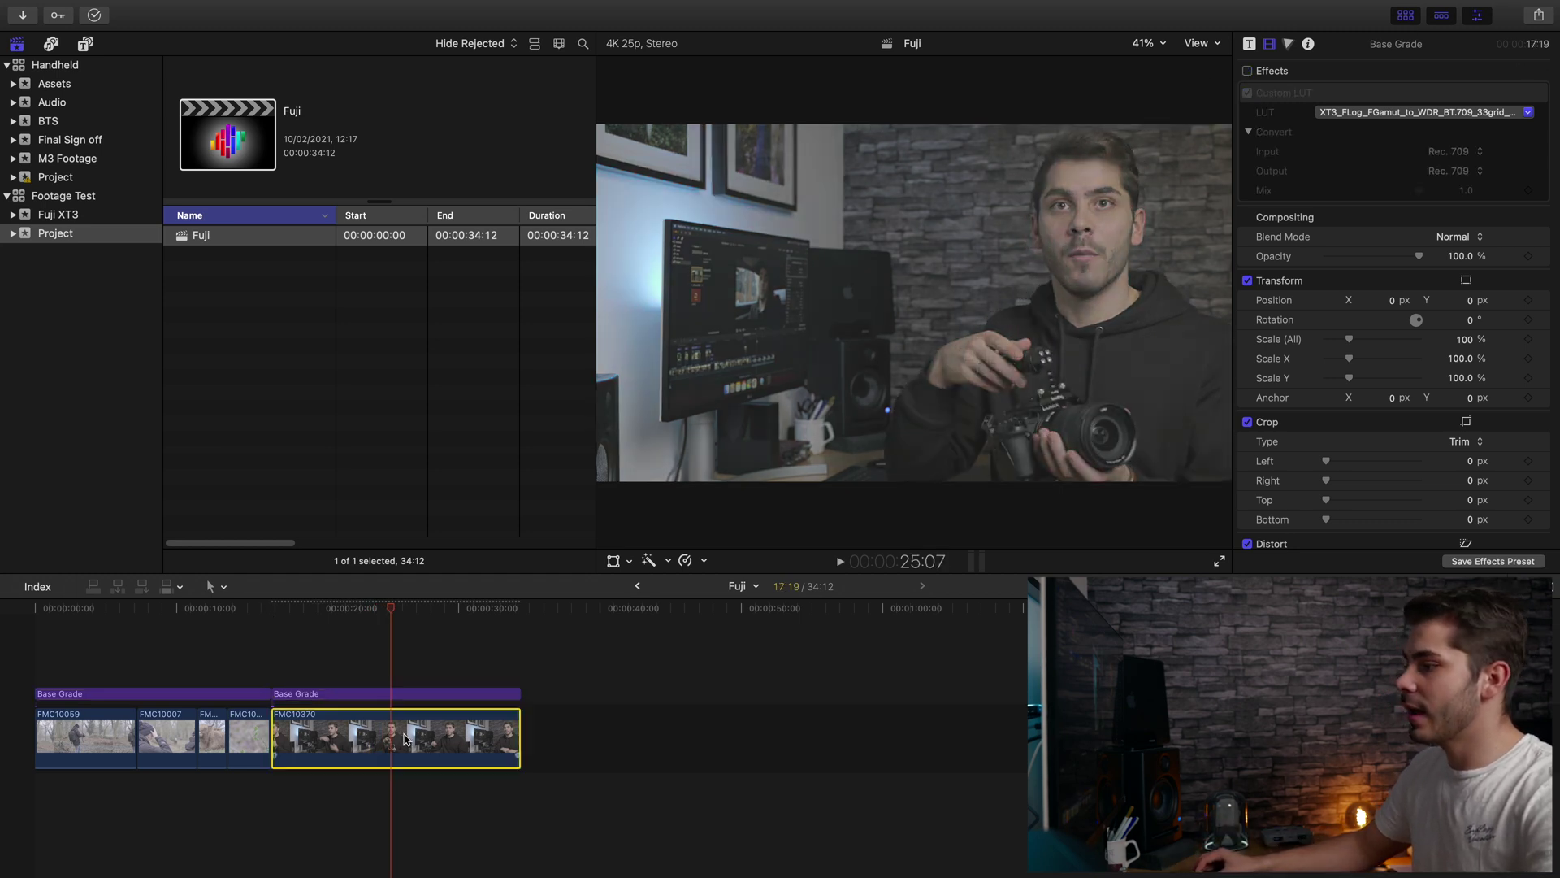
{"action": "left_click", "coordinate": [1247, 72]}
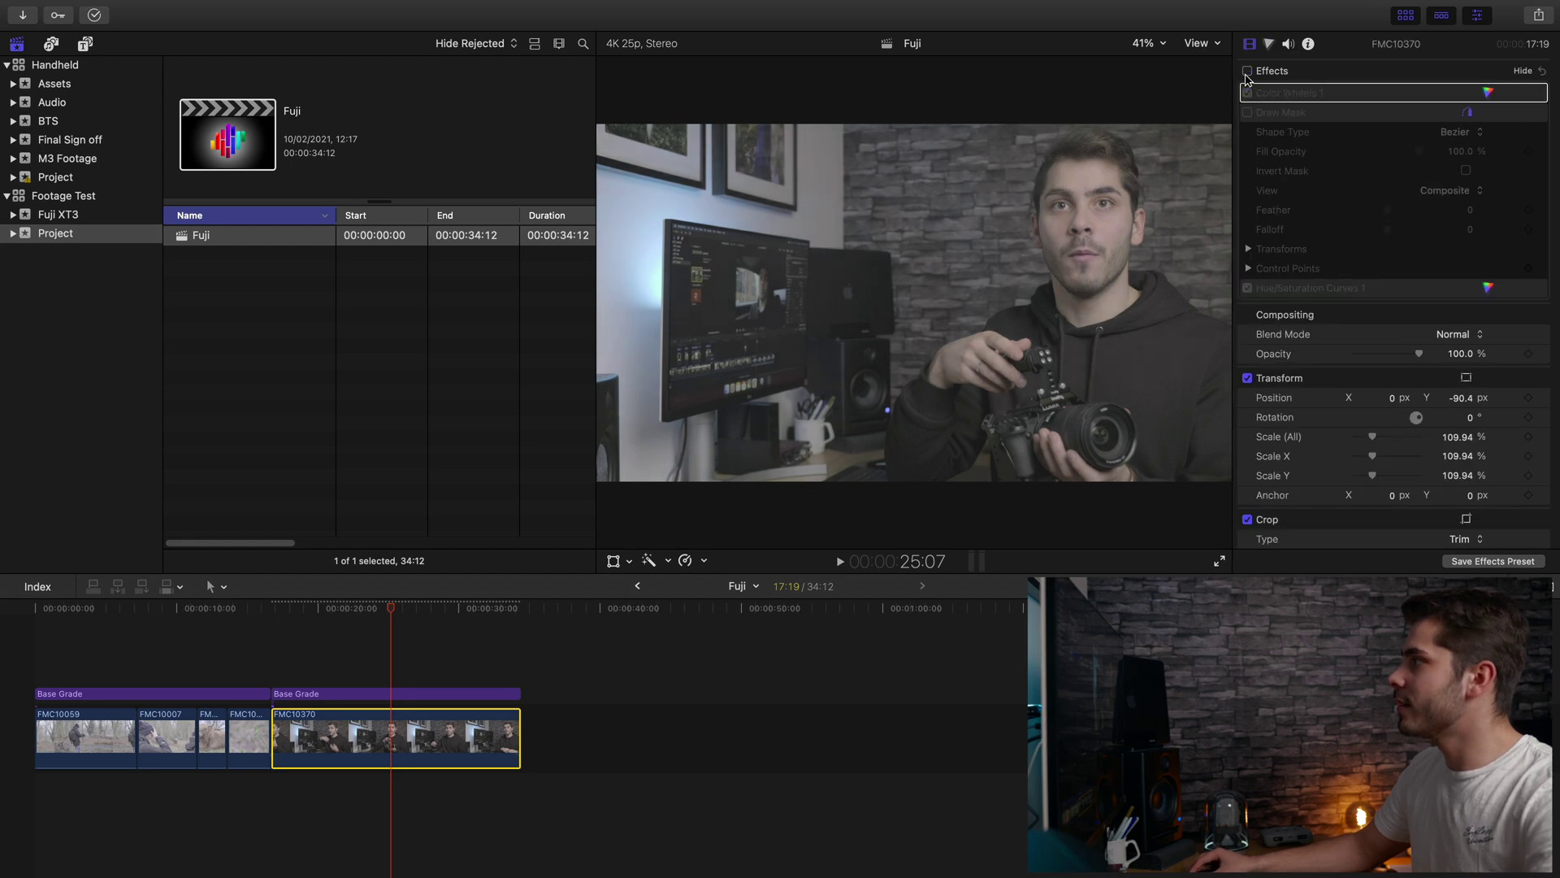
{"action": "left_click", "coordinate": [1247, 71]}
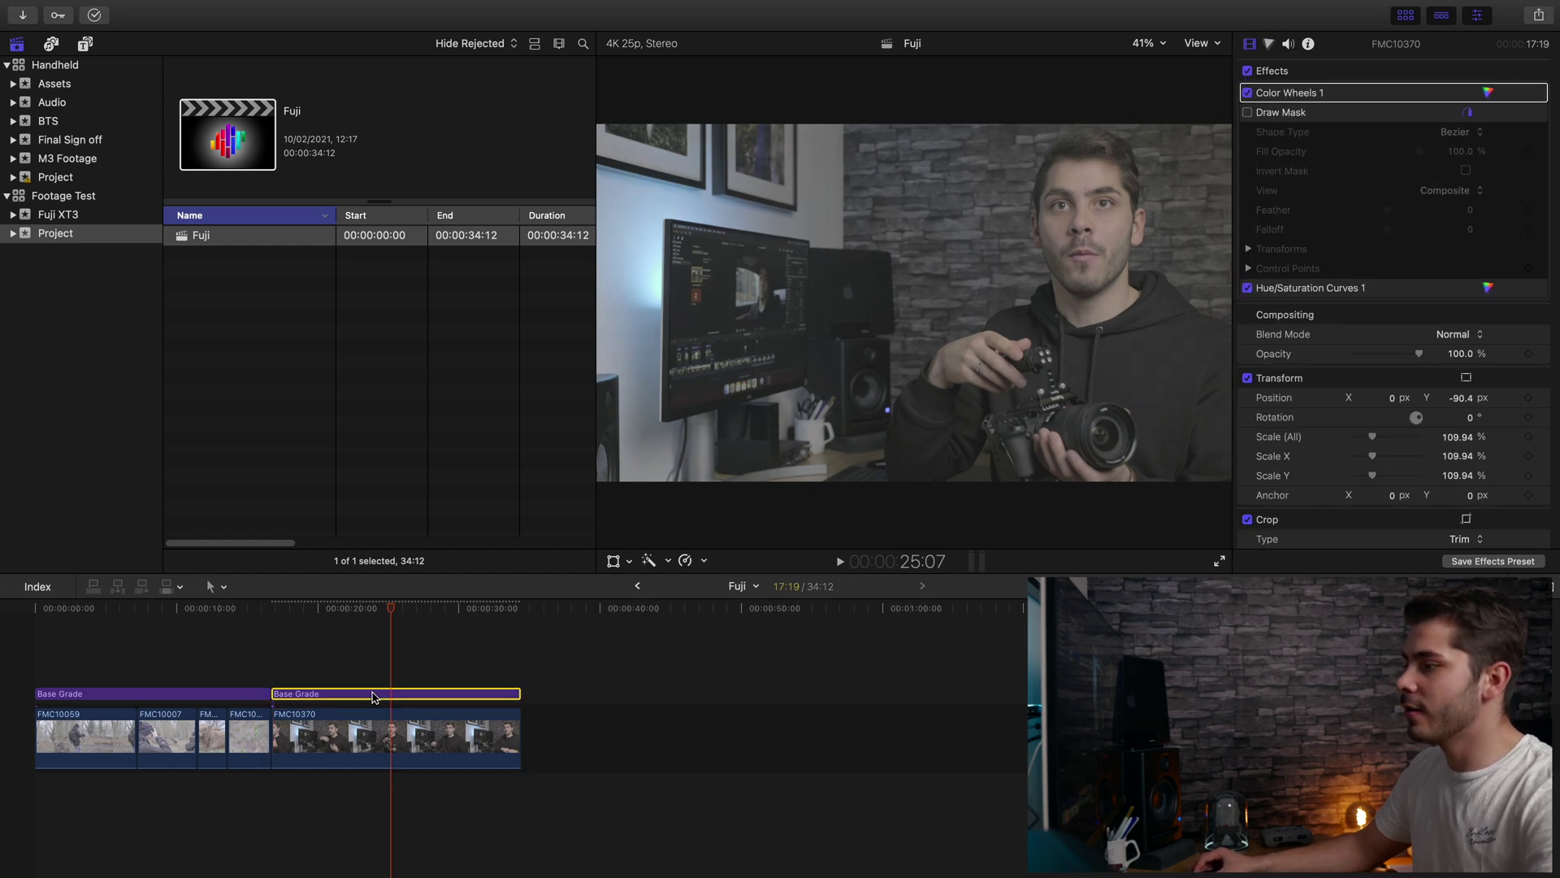
{"action": "left_click", "coordinate": [375, 696]}
{"action": "left_click", "coordinate": [1247, 71]}
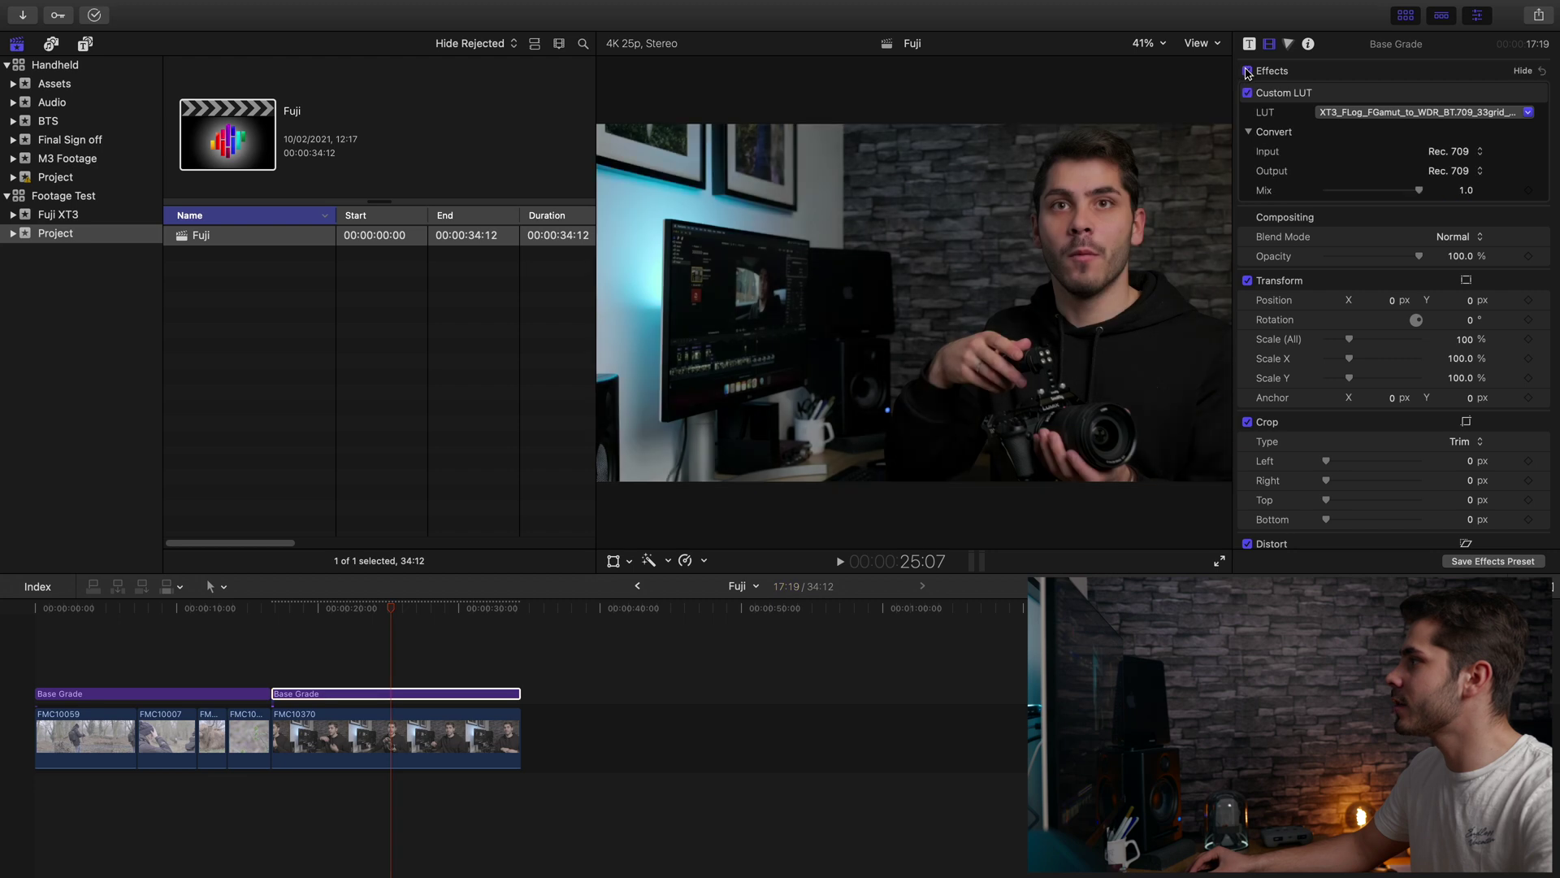
{"action": "left_click", "coordinate": [363, 620]}
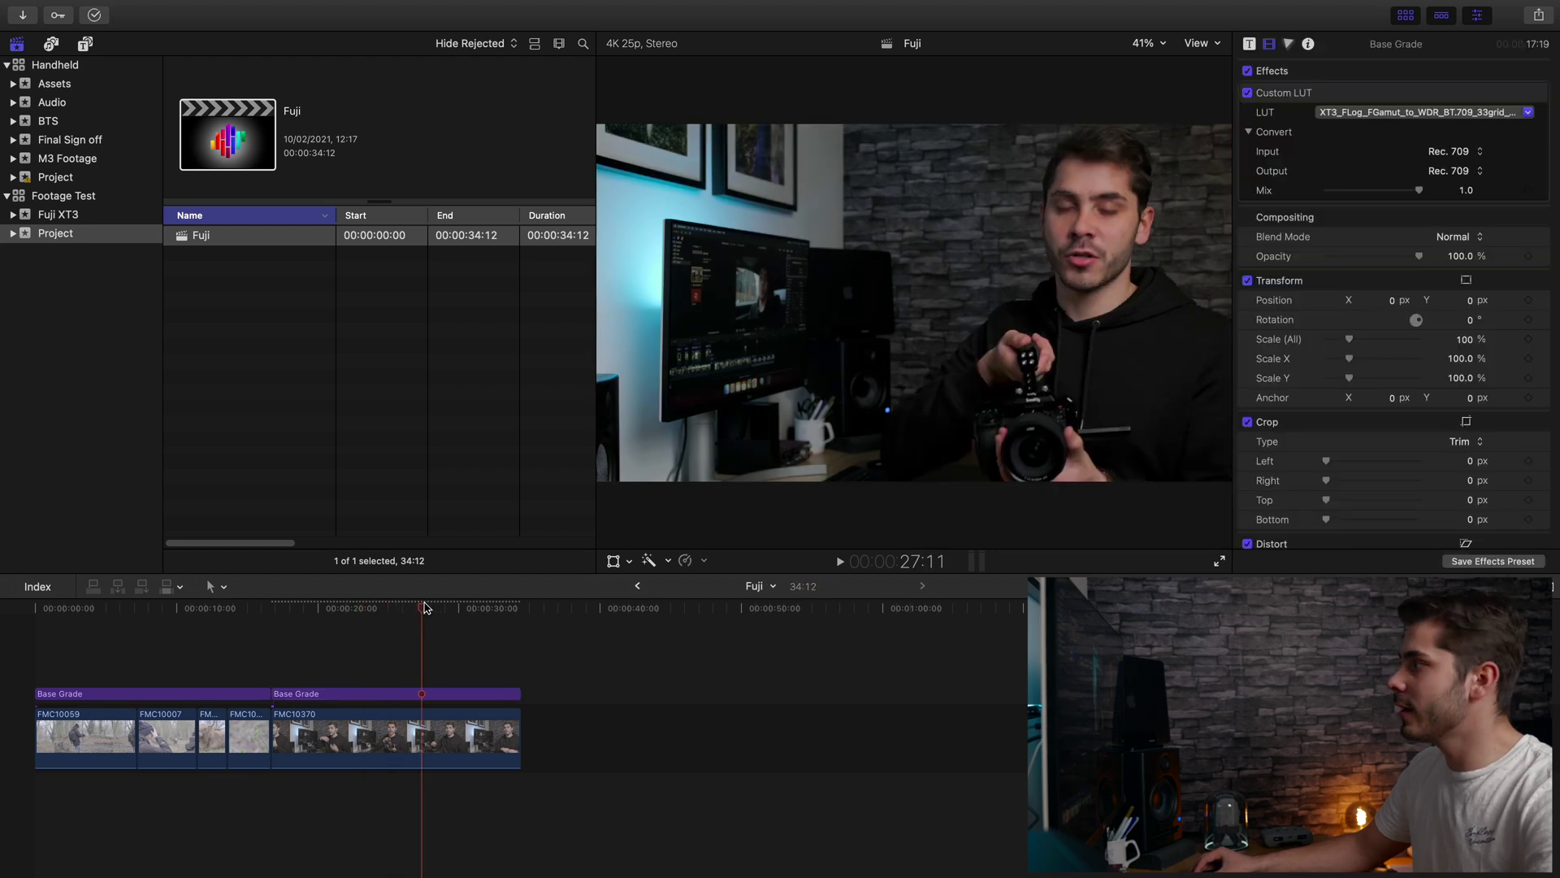
Step: Play part of the talking-head section from about 17 seconds, then open the Handheld BTS project
{"action": "mouse_move", "coordinate": [427, 607]}
{"action": "left_mouse_down"}
{"action": "mouse_move", "coordinate": [450, 611]}
{"action": "mouse_move", "coordinate": [341, 623]}
{"action": "mouse_move", "coordinate": [443, 623]}
{"action": "mouse_move", "coordinate": [347, 633]}
{"action": "mouse_move", "coordinate": [419, 626]}
{"action": "left_mouse_up"}
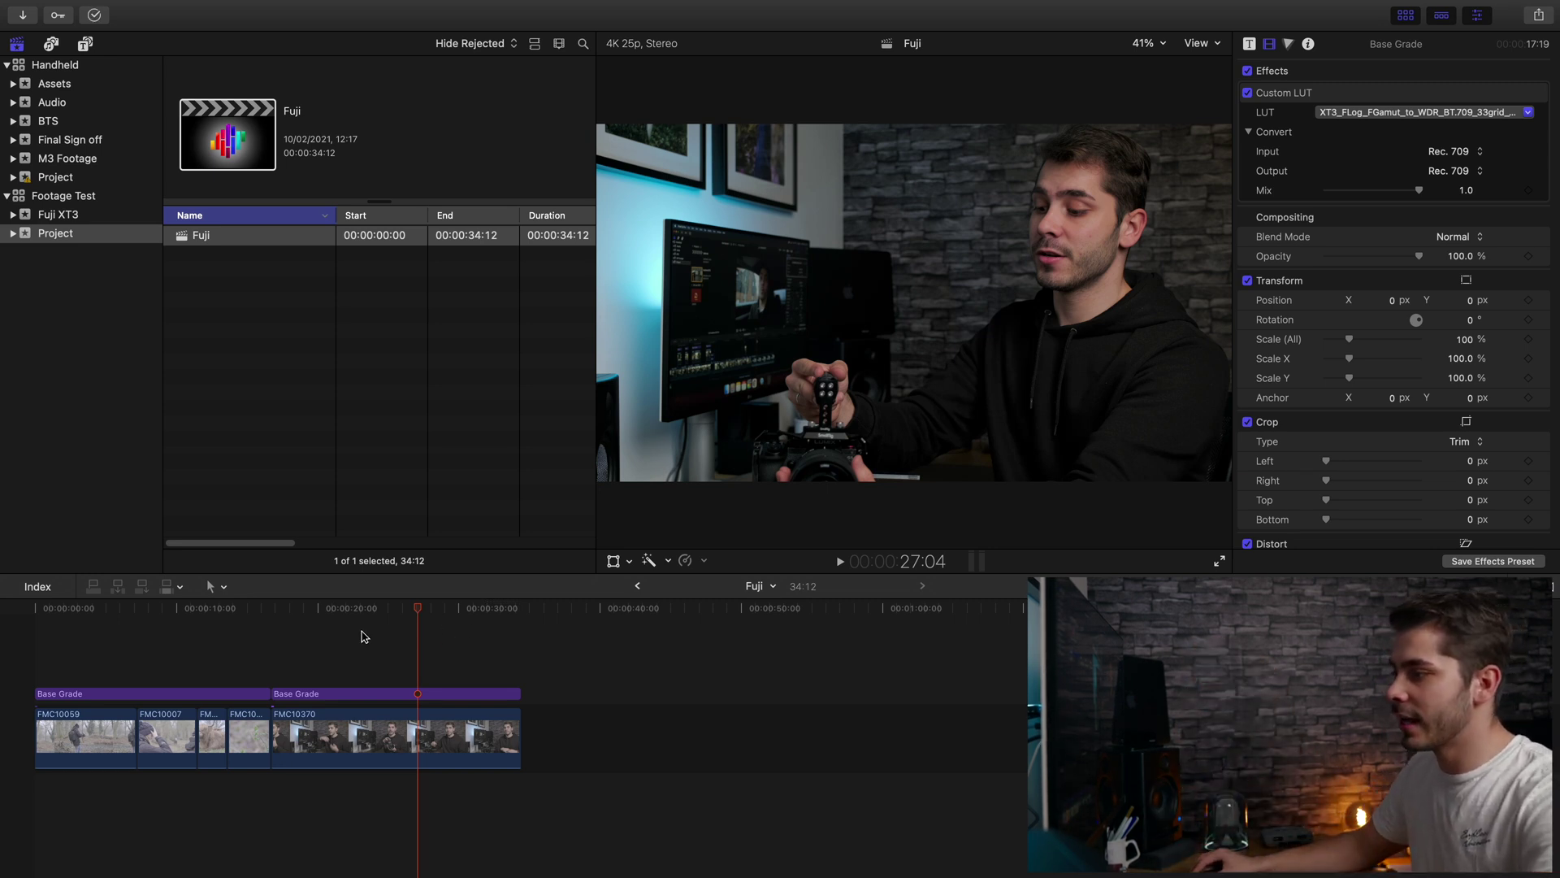
{"action": "left_click", "coordinate": [285, 609]}
{"action": "key", "text": "space"}
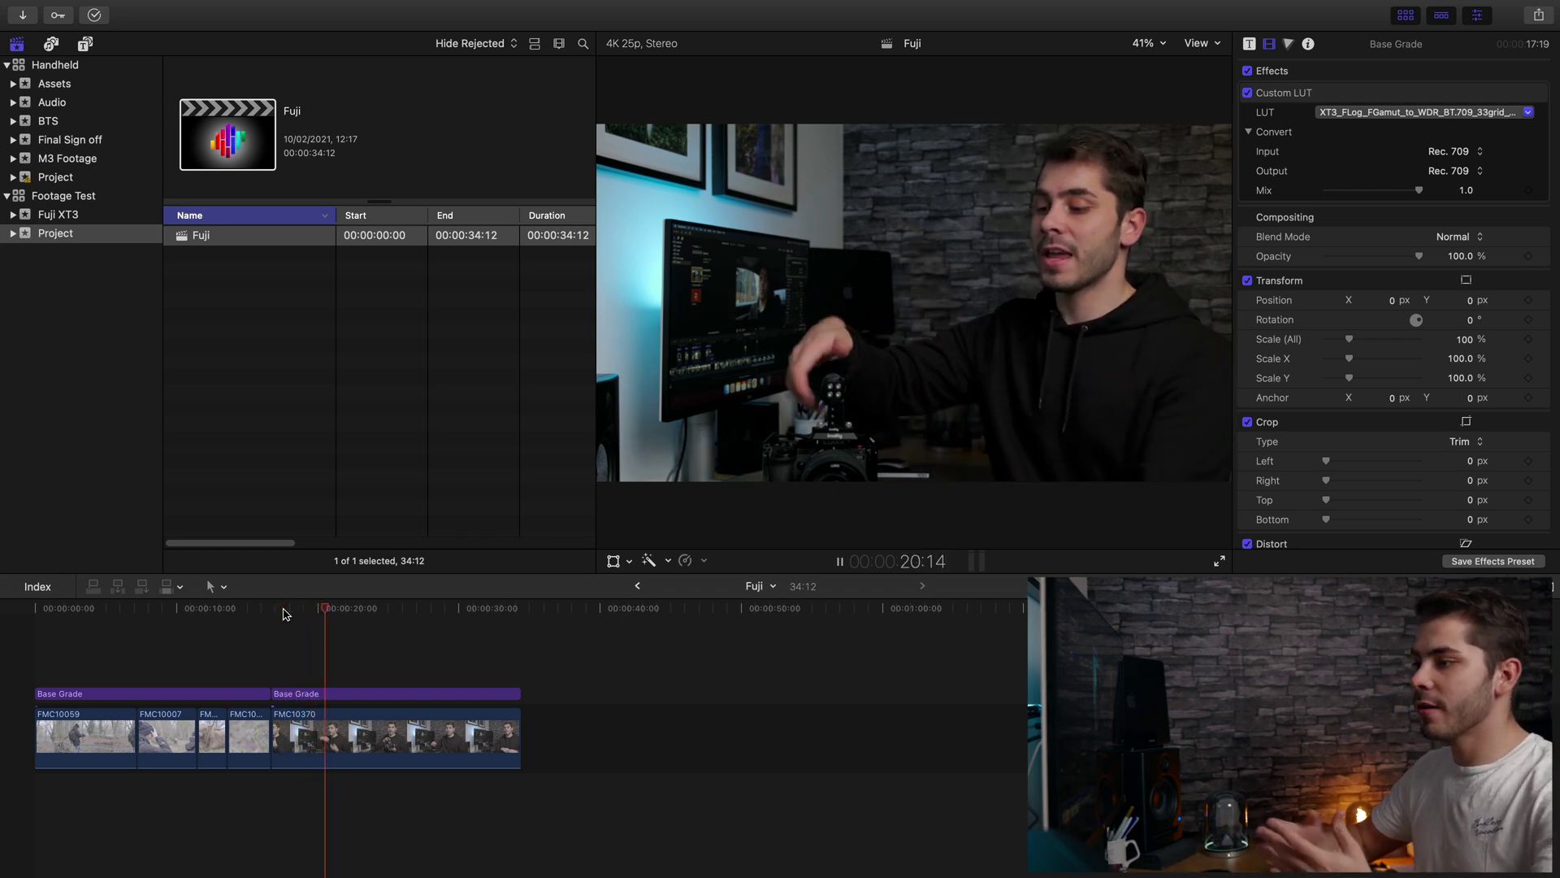
{"action": "key", "text": "space"}
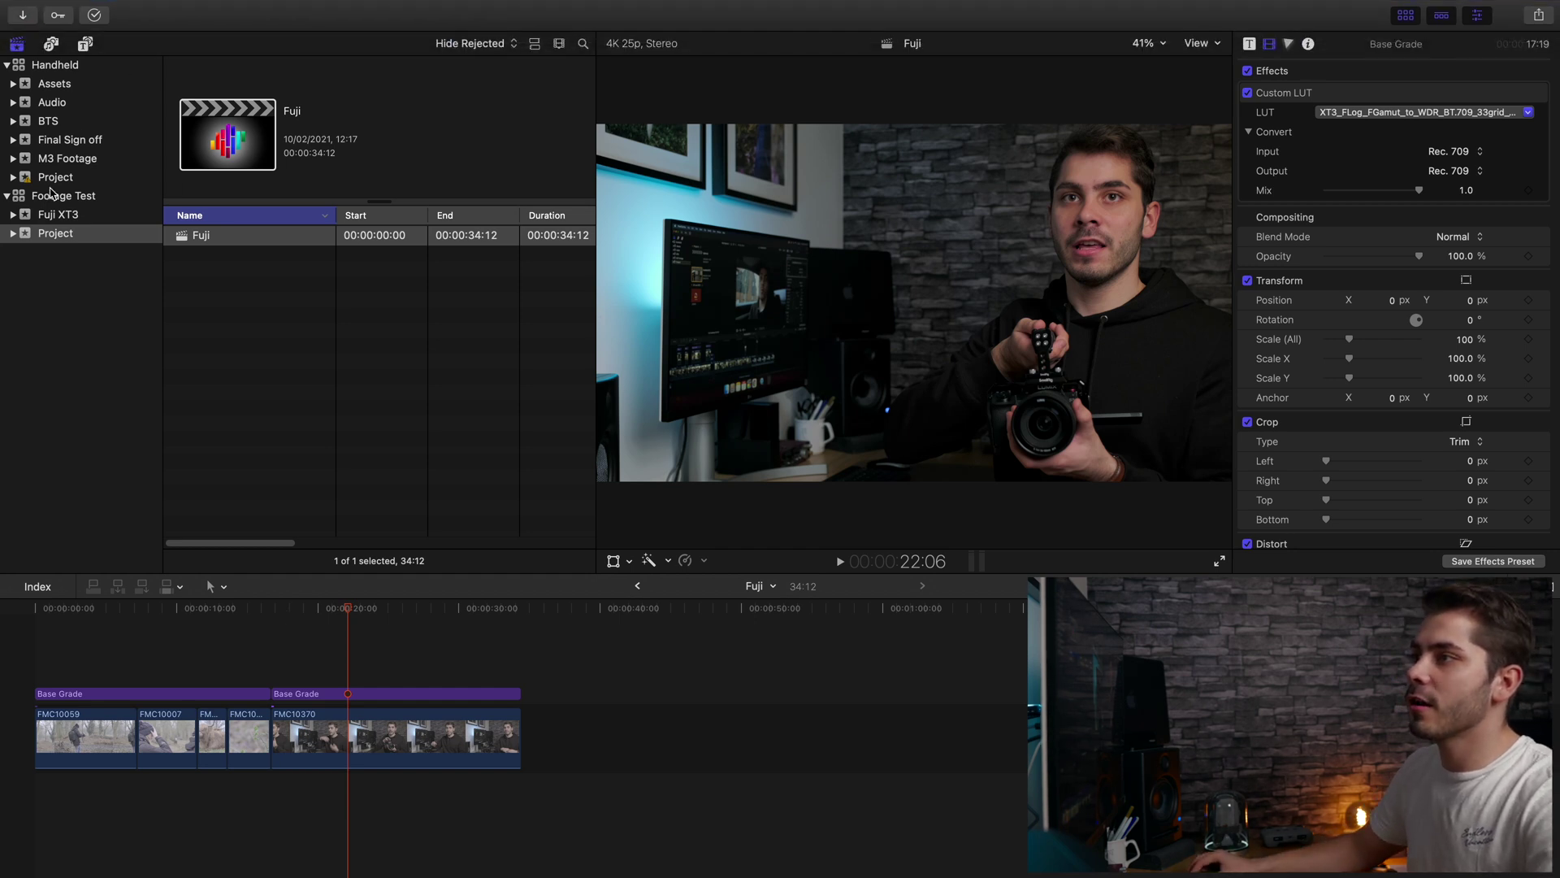
{"action": "left_click", "coordinate": [57, 181]}
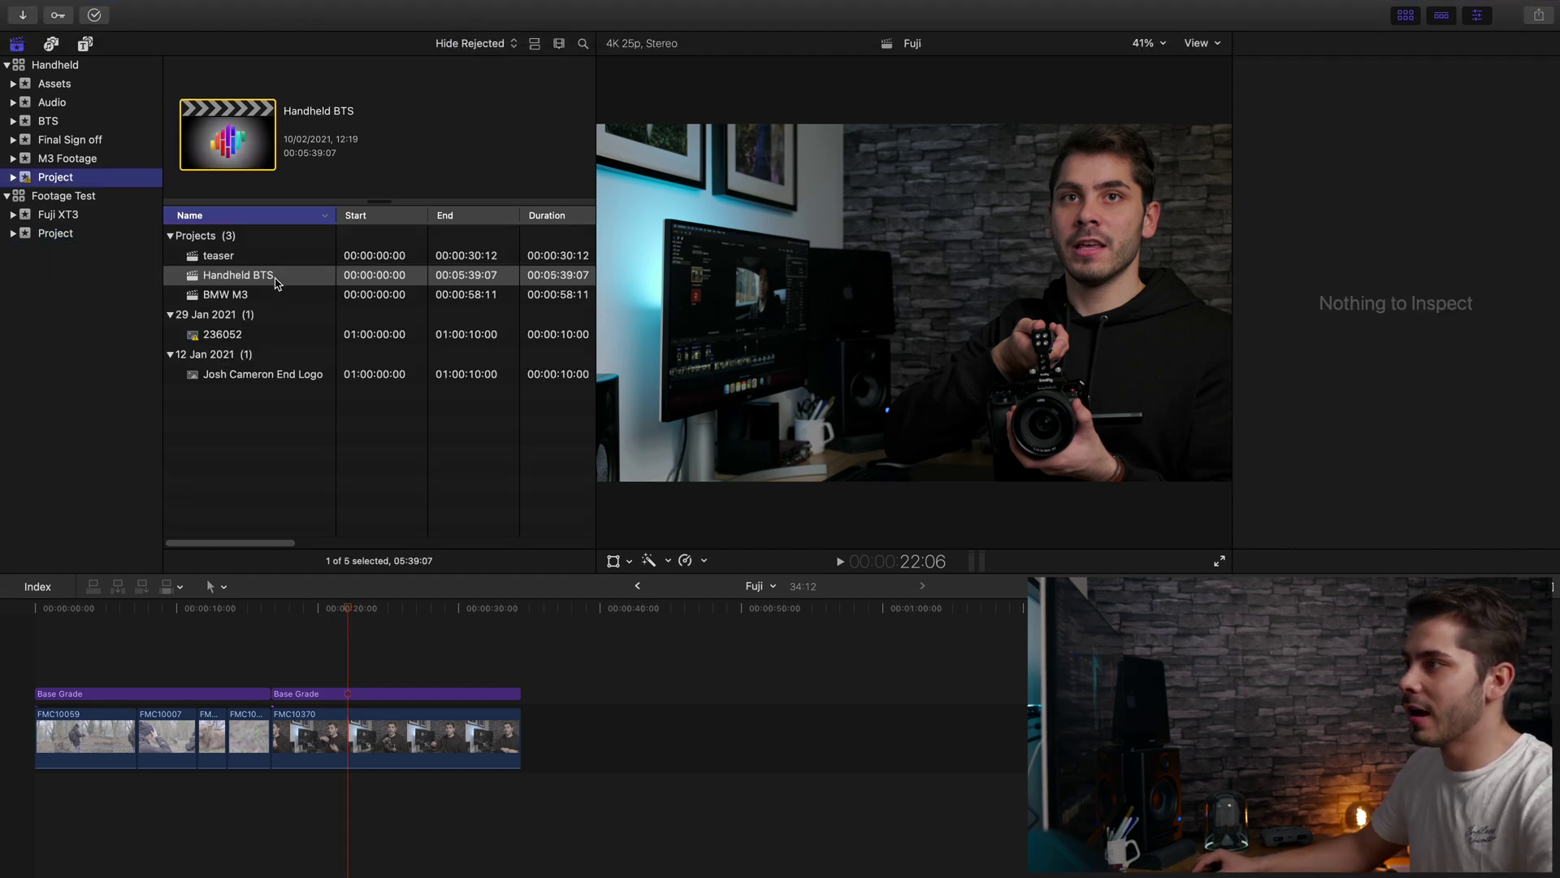
{"action": "double_click", "coordinate": [276, 281]}
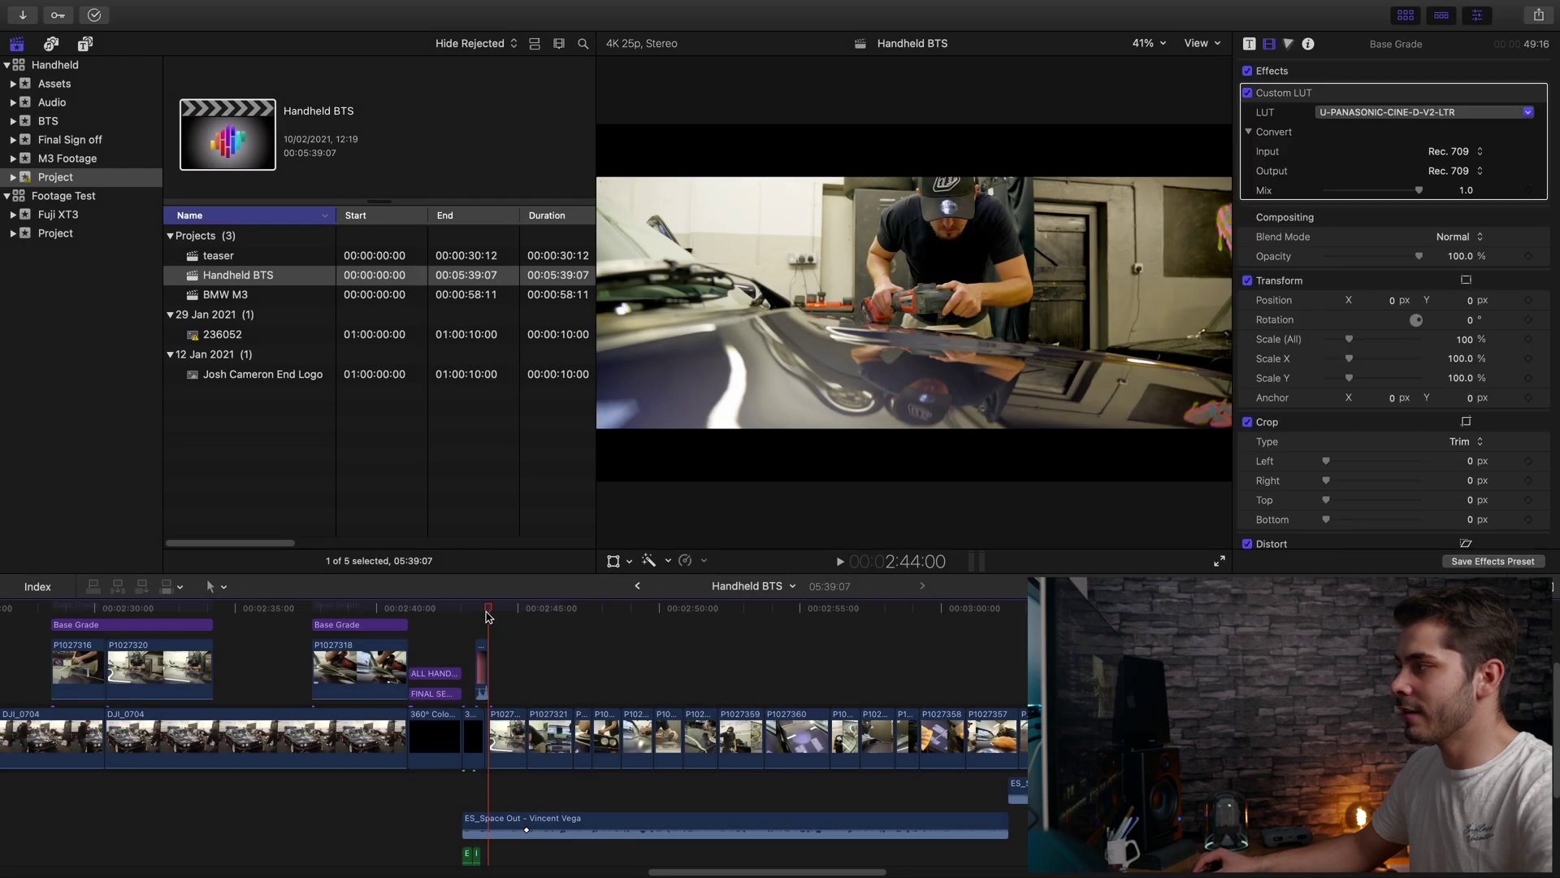
Step: Hide the libraries and browser, and compare the clip's Info and Video inspector details around 2:44
{"action": "key", "text": "ctrl+super+1"}
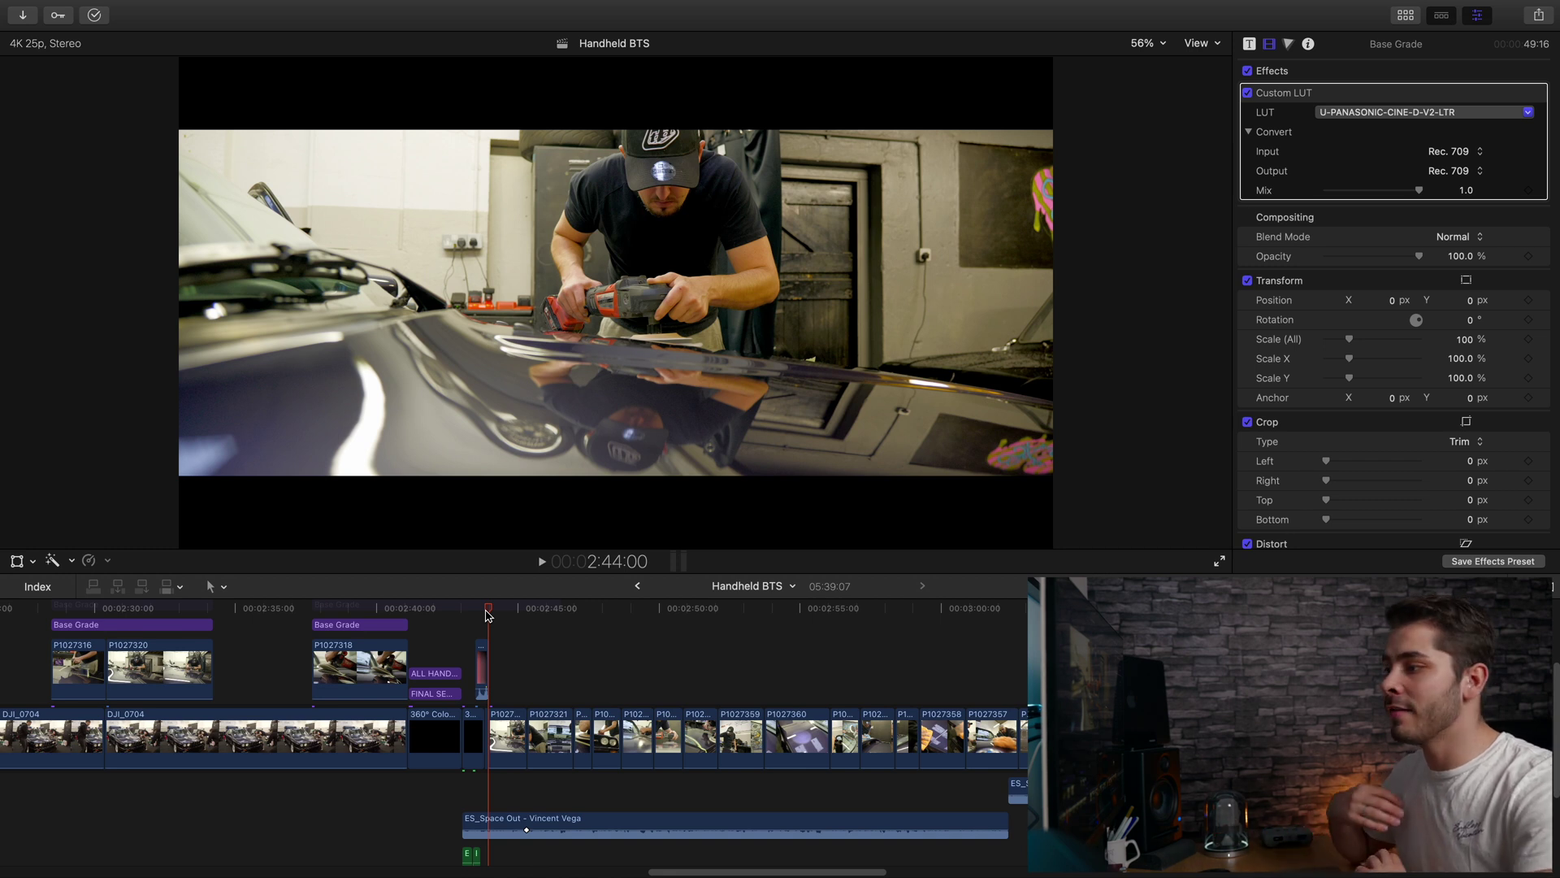
{"action": "left_click_drag", "start_coordinate": [487, 615], "coordinate": [504, 620]}
{"action": "key", "text": "ctrl+super+4"}
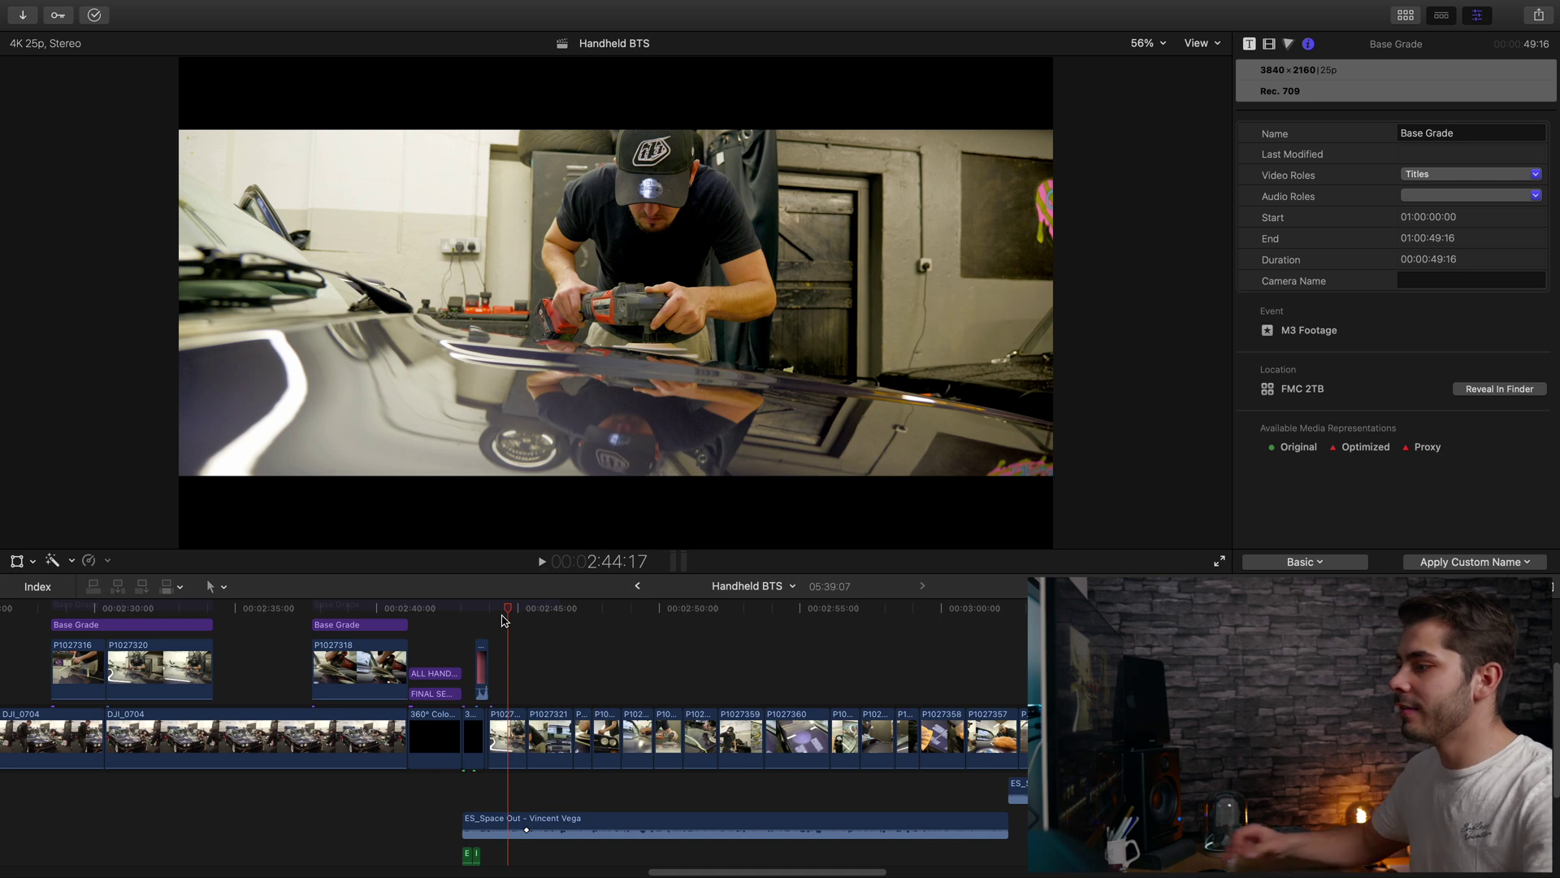
{"action": "left_click_drag", "start_coordinate": [502, 620], "coordinate": [496, 615]}
{"action": "key", "text": "ctrl+super+4"}
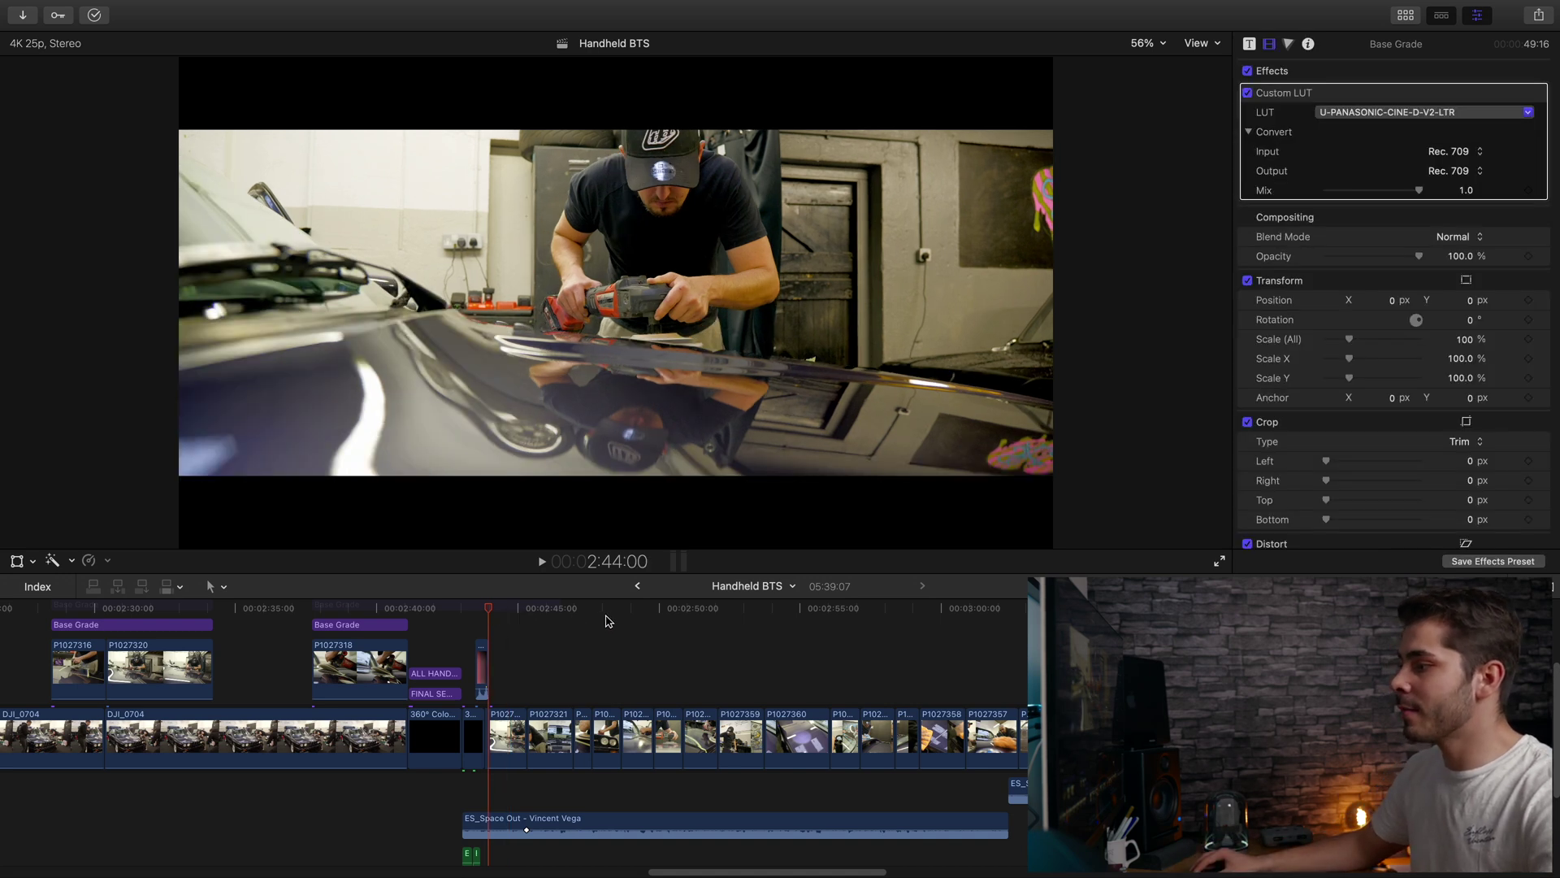
Step: Jump to the M3 grille and polisher shots and review the polisher clip's effects
{"action": "left_click", "coordinate": [608, 610]}
{"action": "scroll", "coordinate": [1288, 404], "scroll_direction": "down", "scroll_amount": 2}
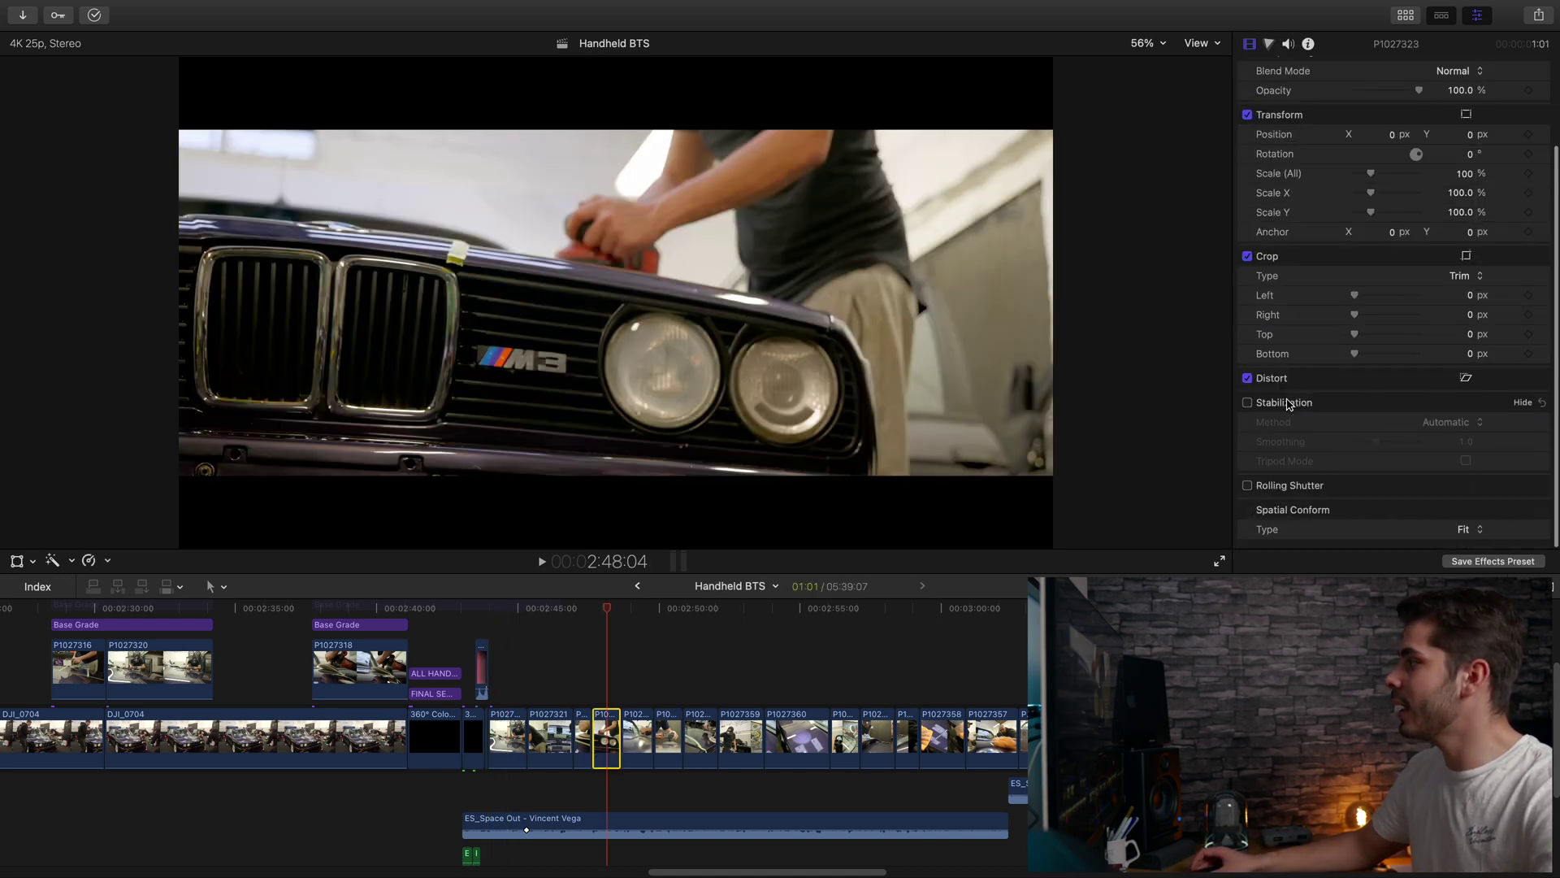
{"action": "left_click", "coordinate": [648, 681]}
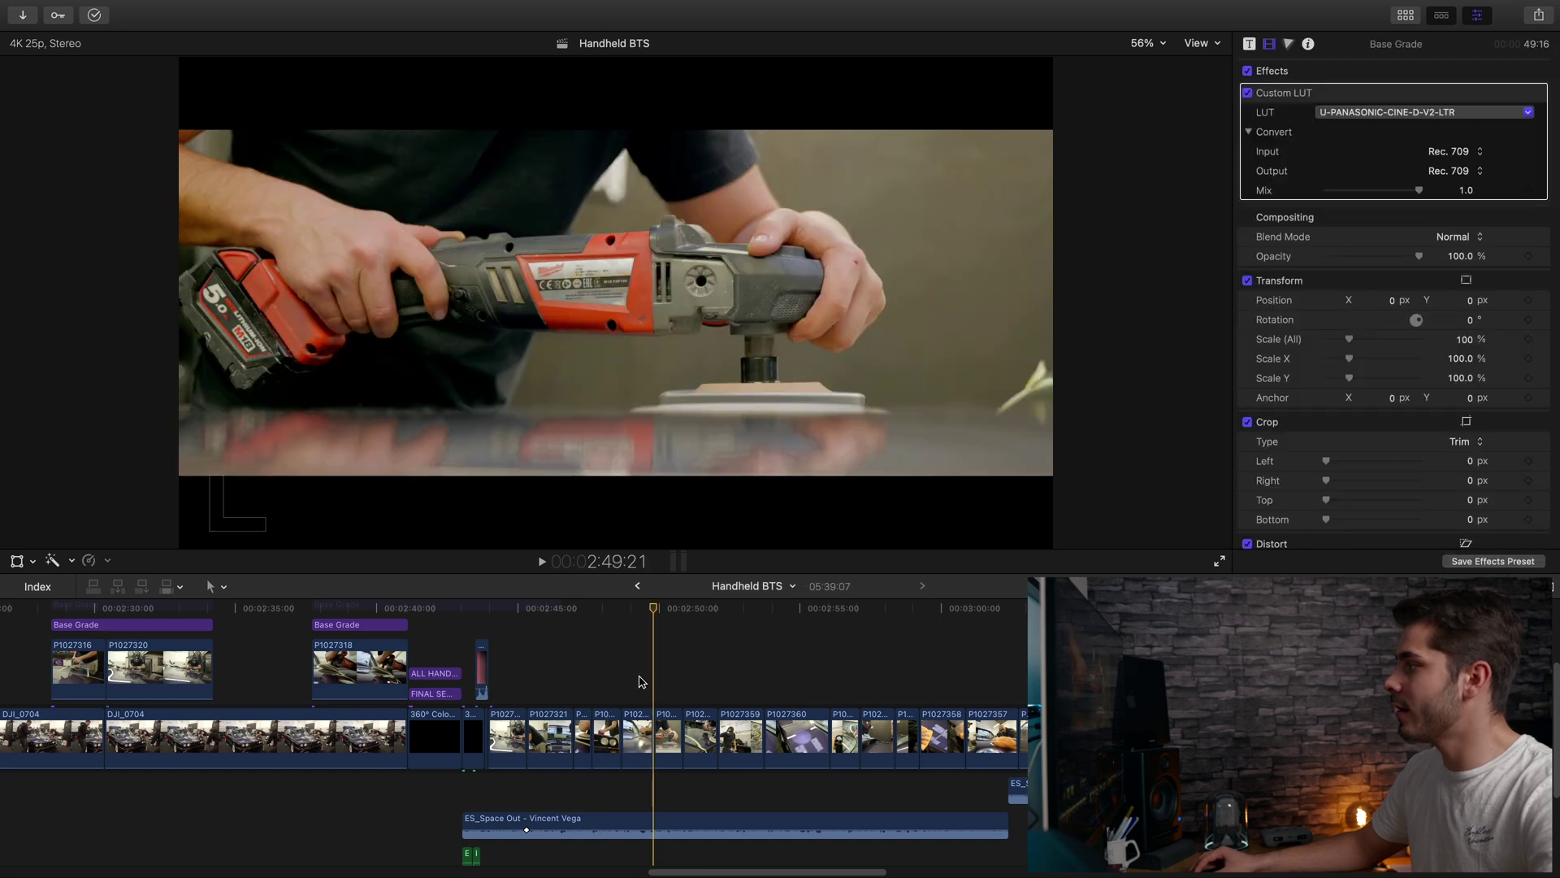
{"action": "scroll", "coordinate": [1273, 347], "scroll_direction": "down", "scroll_amount": 2}
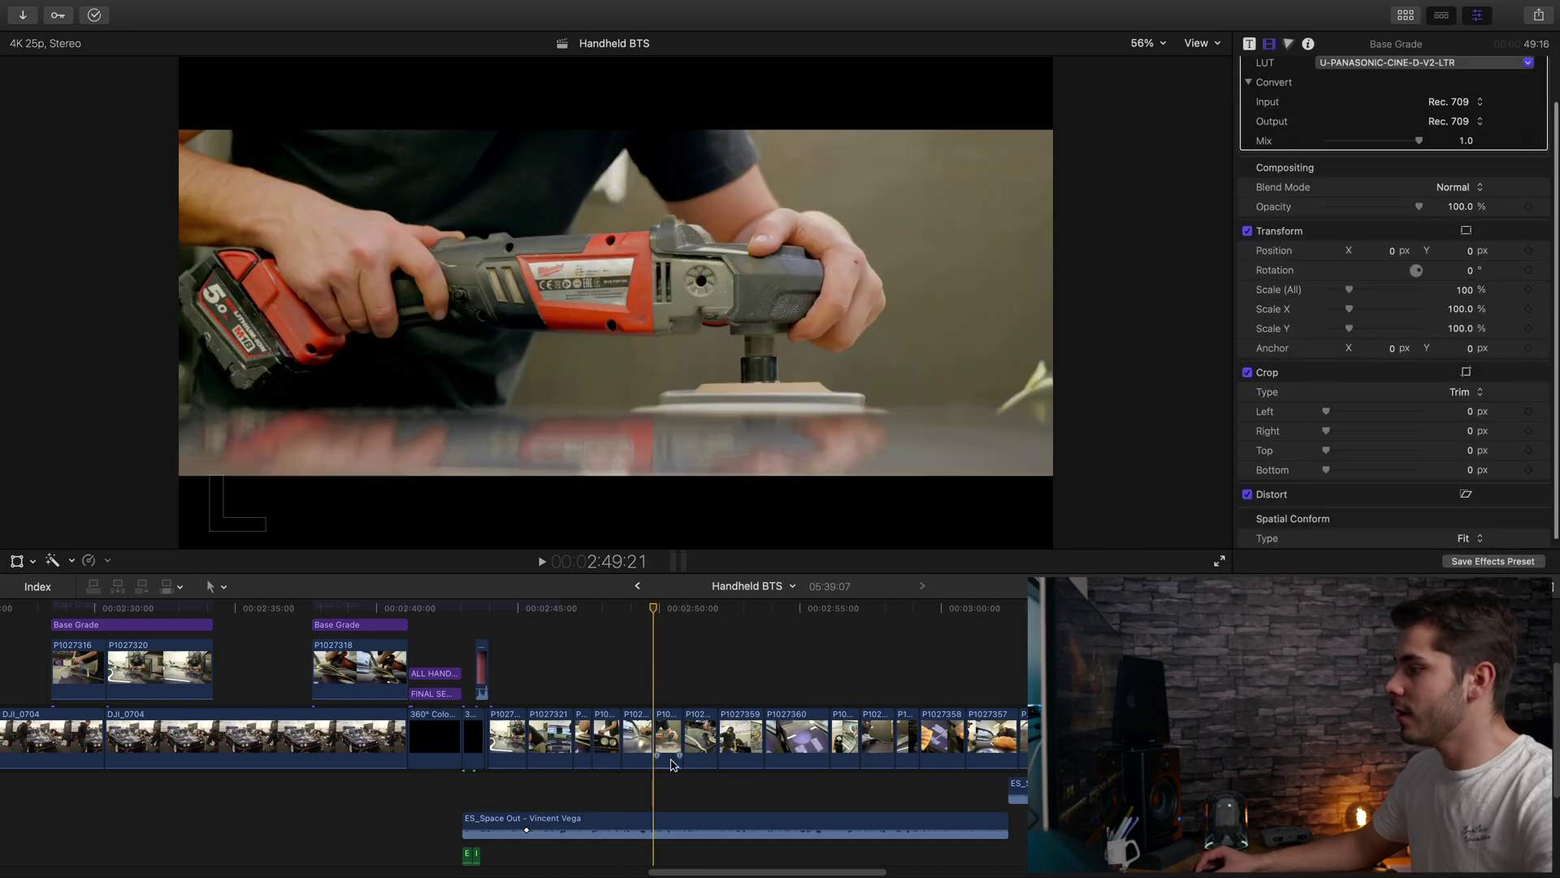
{"action": "left_click", "coordinate": [670, 759]}
{"action": "scroll", "coordinate": [1294, 437], "scroll_direction": "down", "scroll_amount": 3}
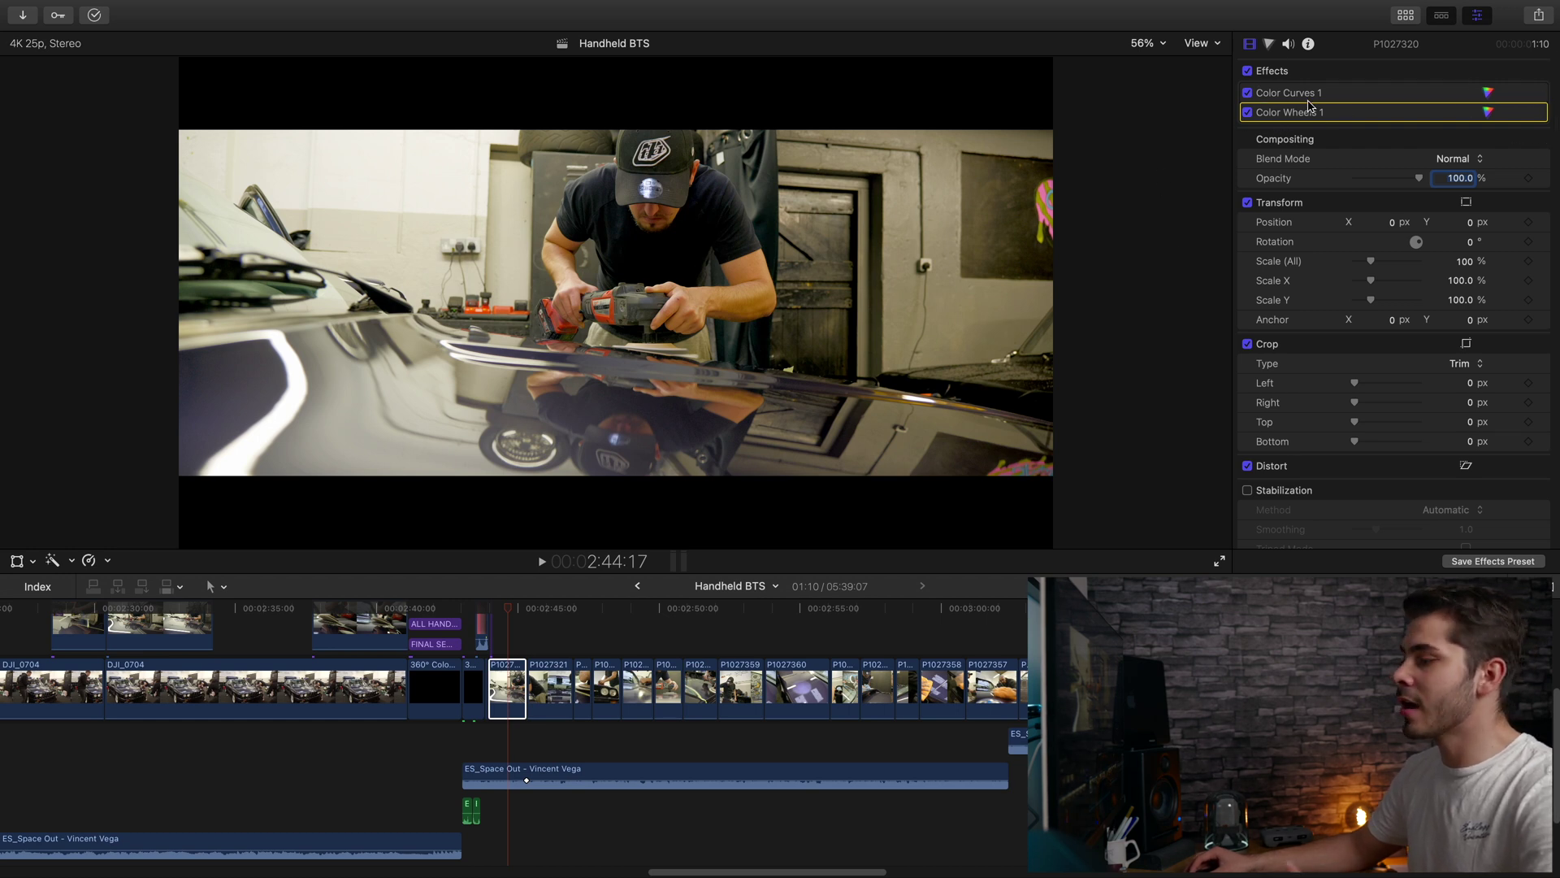
{"action": "scroll", "coordinate": [500, 711], "scroll_direction": "up", "scroll_amount": 5}
Step: Review the grading on the clip at 2:50:05, then return to 2:44:08 with nothing selected
{"action": "left_click", "coordinate": [662, 787]}
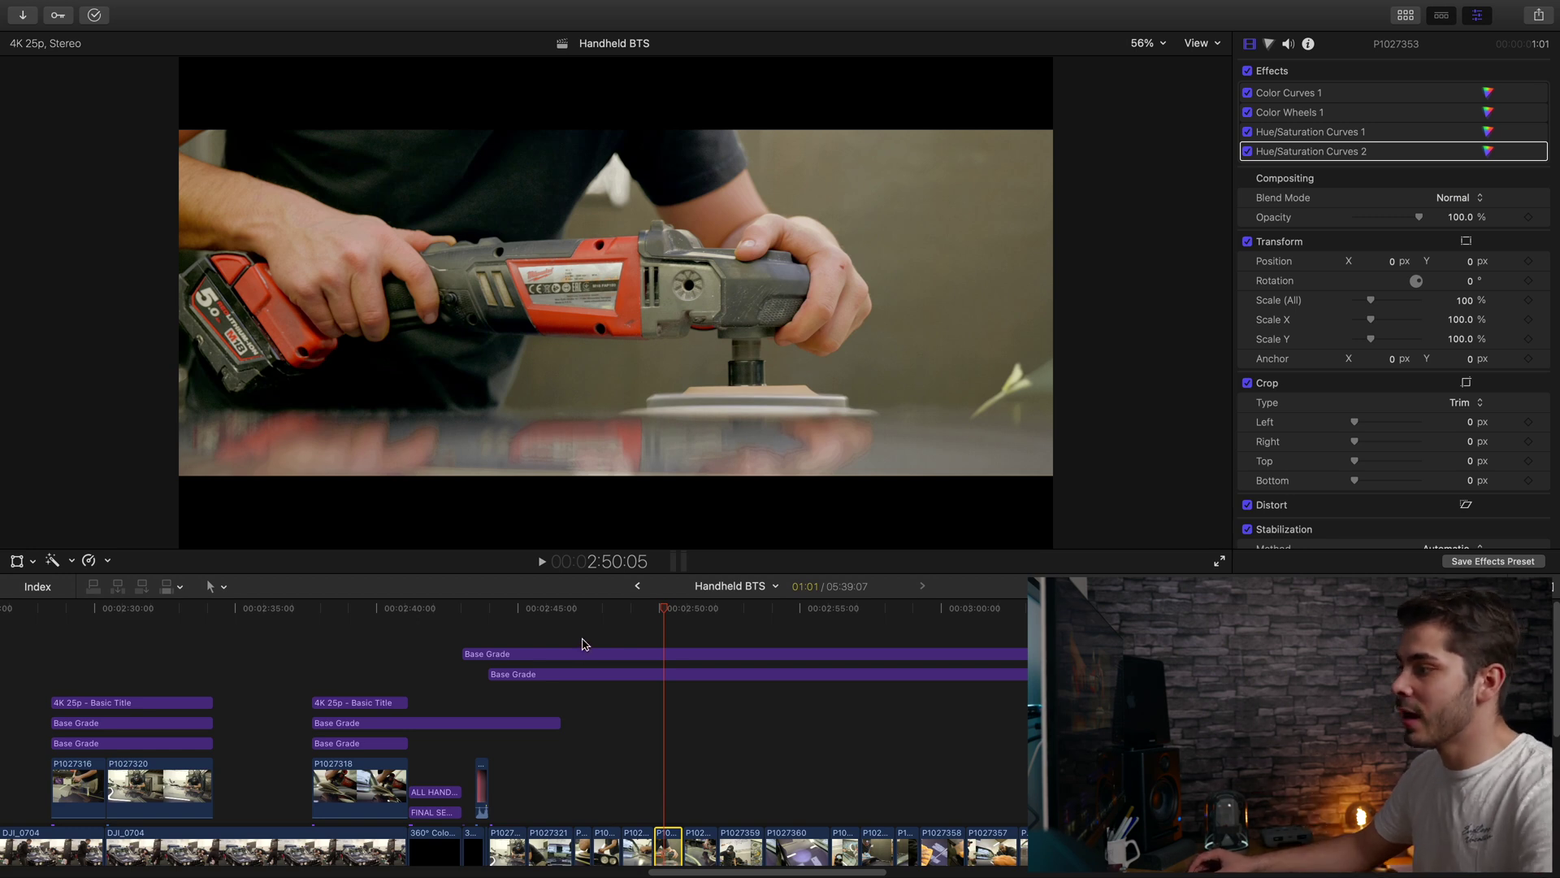
{"action": "scroll", "coordinate": [585, 762], "scroll_direction": "down", "scroll_amount": 6}
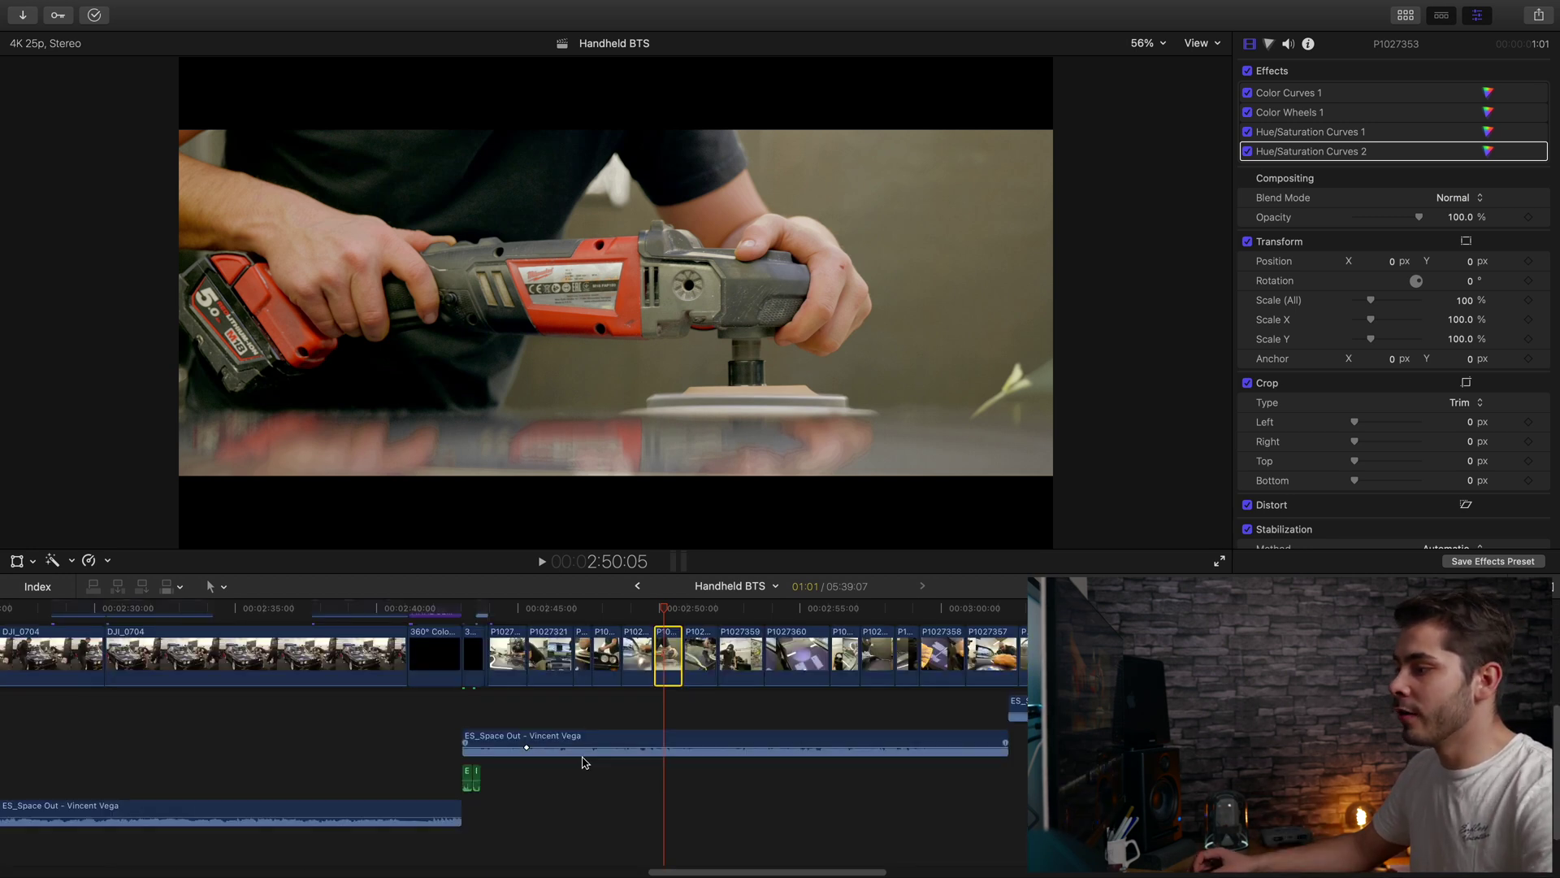
{"action": "left_click", "coordinate": [498, 772]}
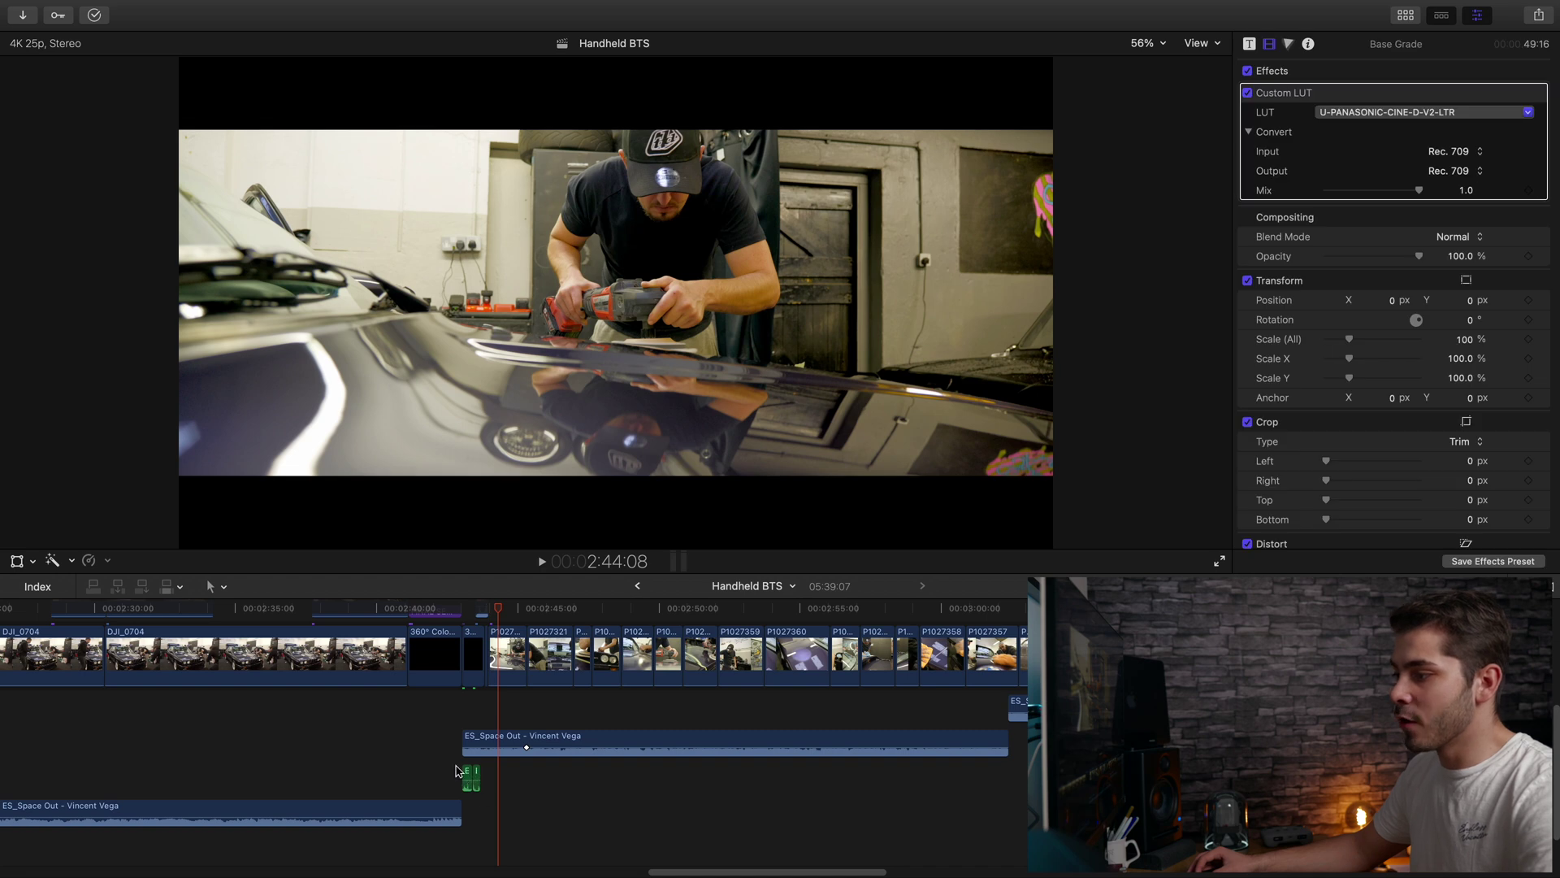
{"action": "scroll", "coordinate": [537, 734], "scroll_direction": "up", "scroll_amount": 4}
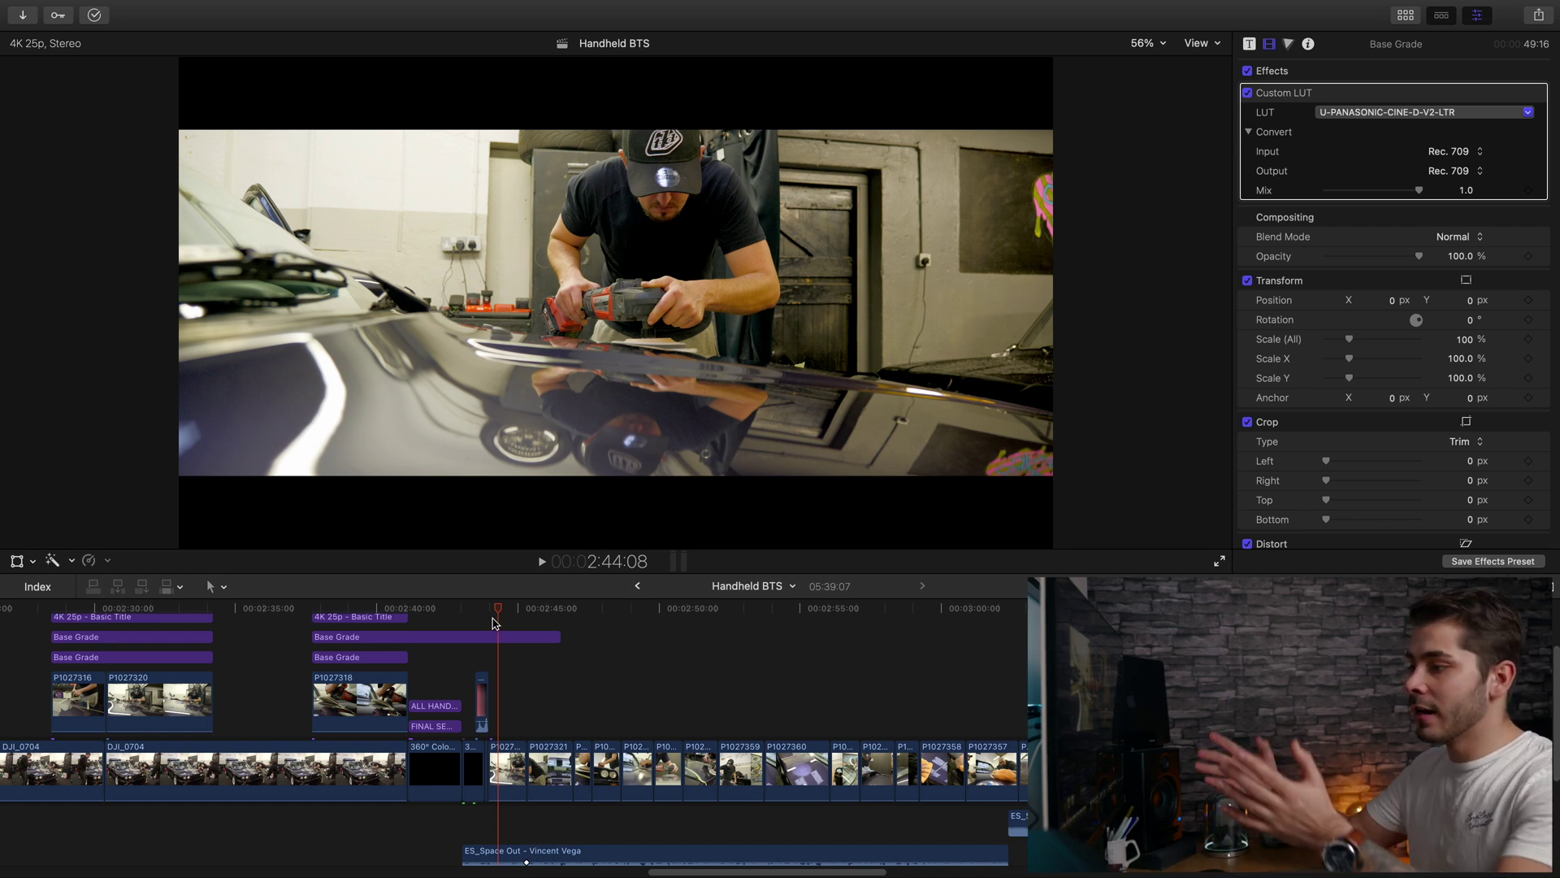
Step: Check Handheld BTS playback at 2:43:10, 2:49:21 and 2:47
{"action": "left_click", "coordinate": [473, 608]}
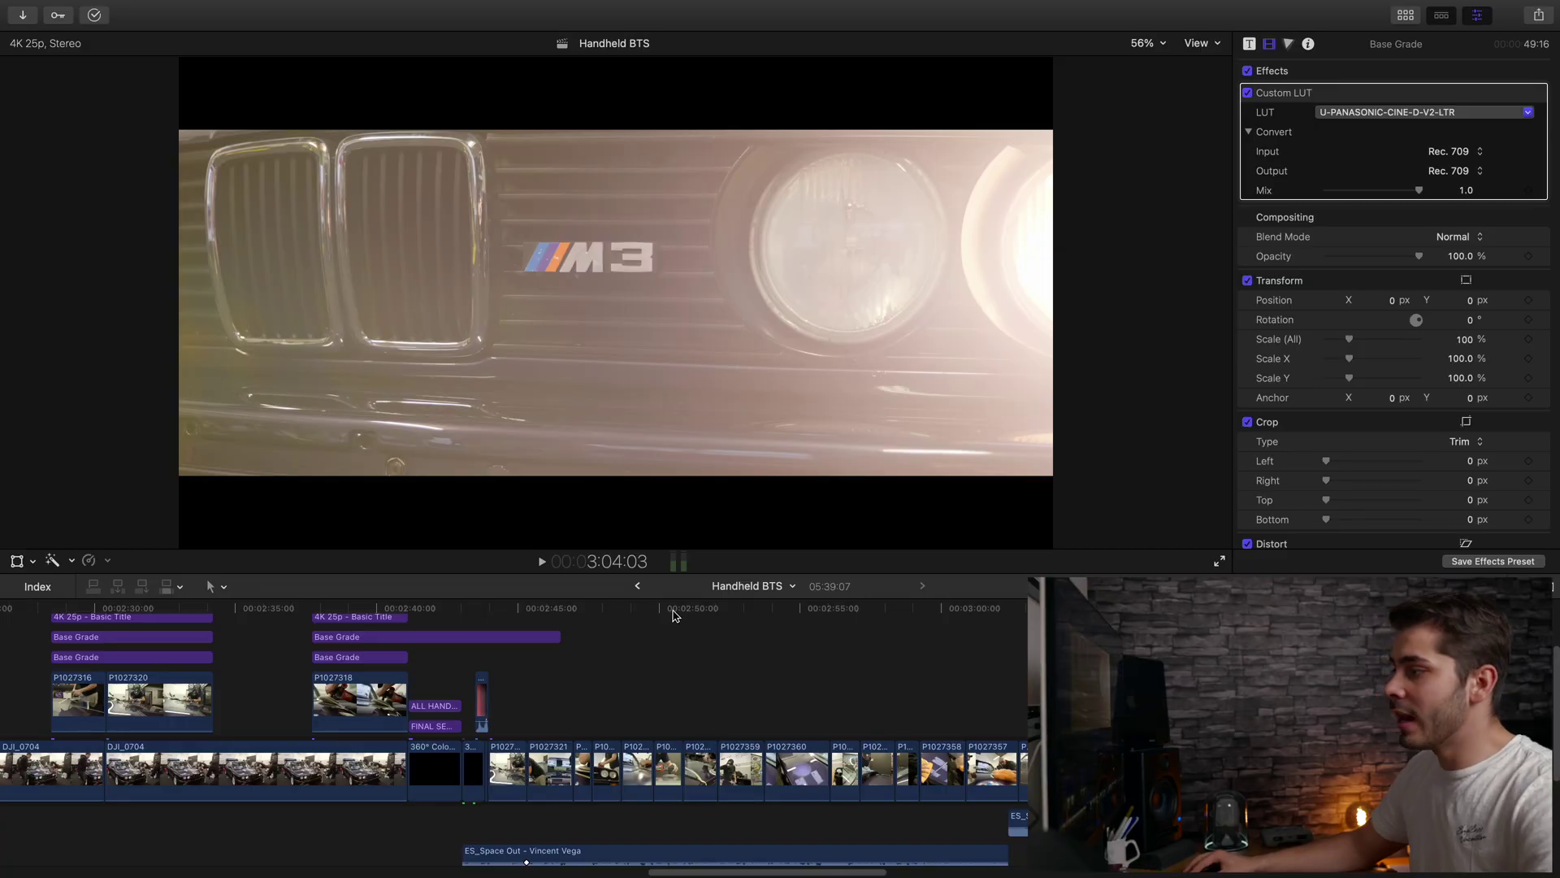
{"action": "left_click", "coordinate": [673, 611]}
{"action": "left_click_drag", "start_coordinate": [663, 612], "coordinate": [845, 690]}
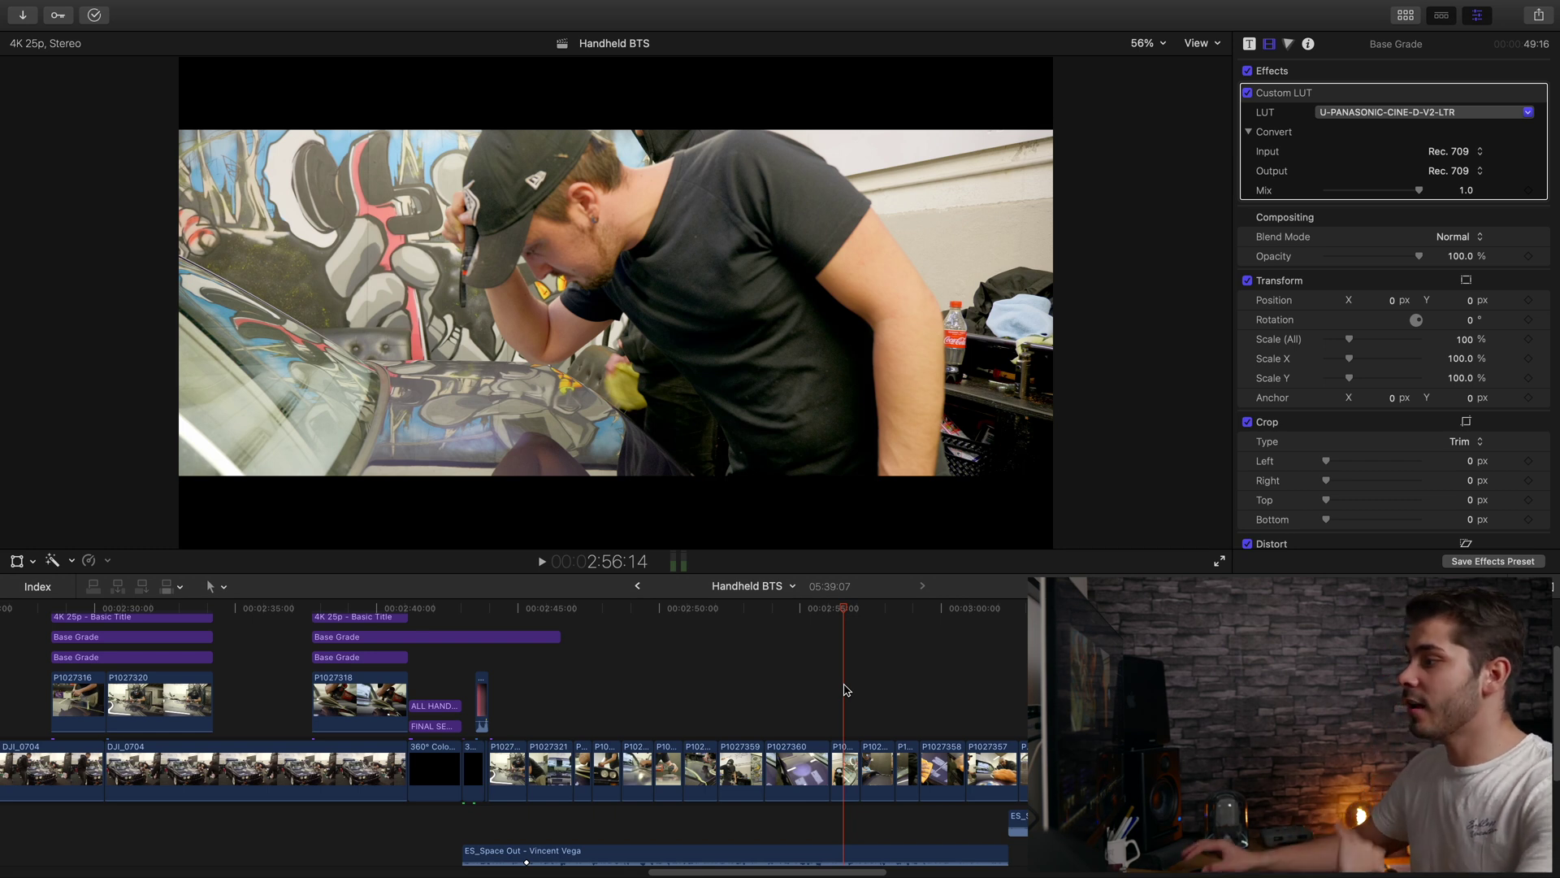
{"action": "scroll", "coordinate": [617, 674], "scroll_direction": "down", "scroll_amount": 3}
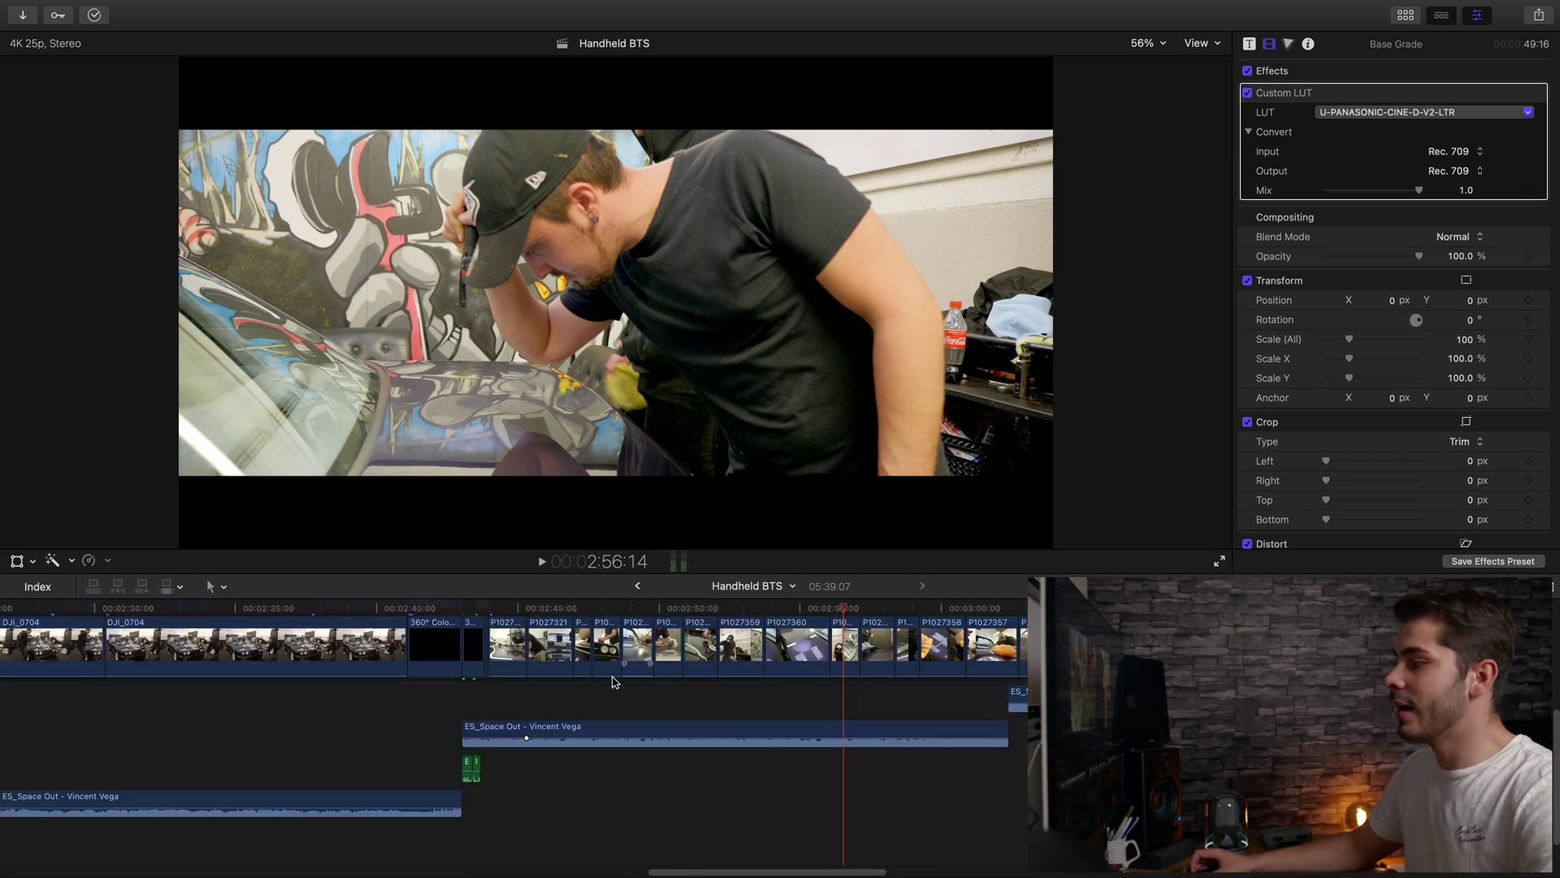
{"action": "scroll", "coordinate": [613, 681], "scroll_direction": "up", "scroll_amount": 5}
{"action": "left_click", "coordinate": [574, 619]}
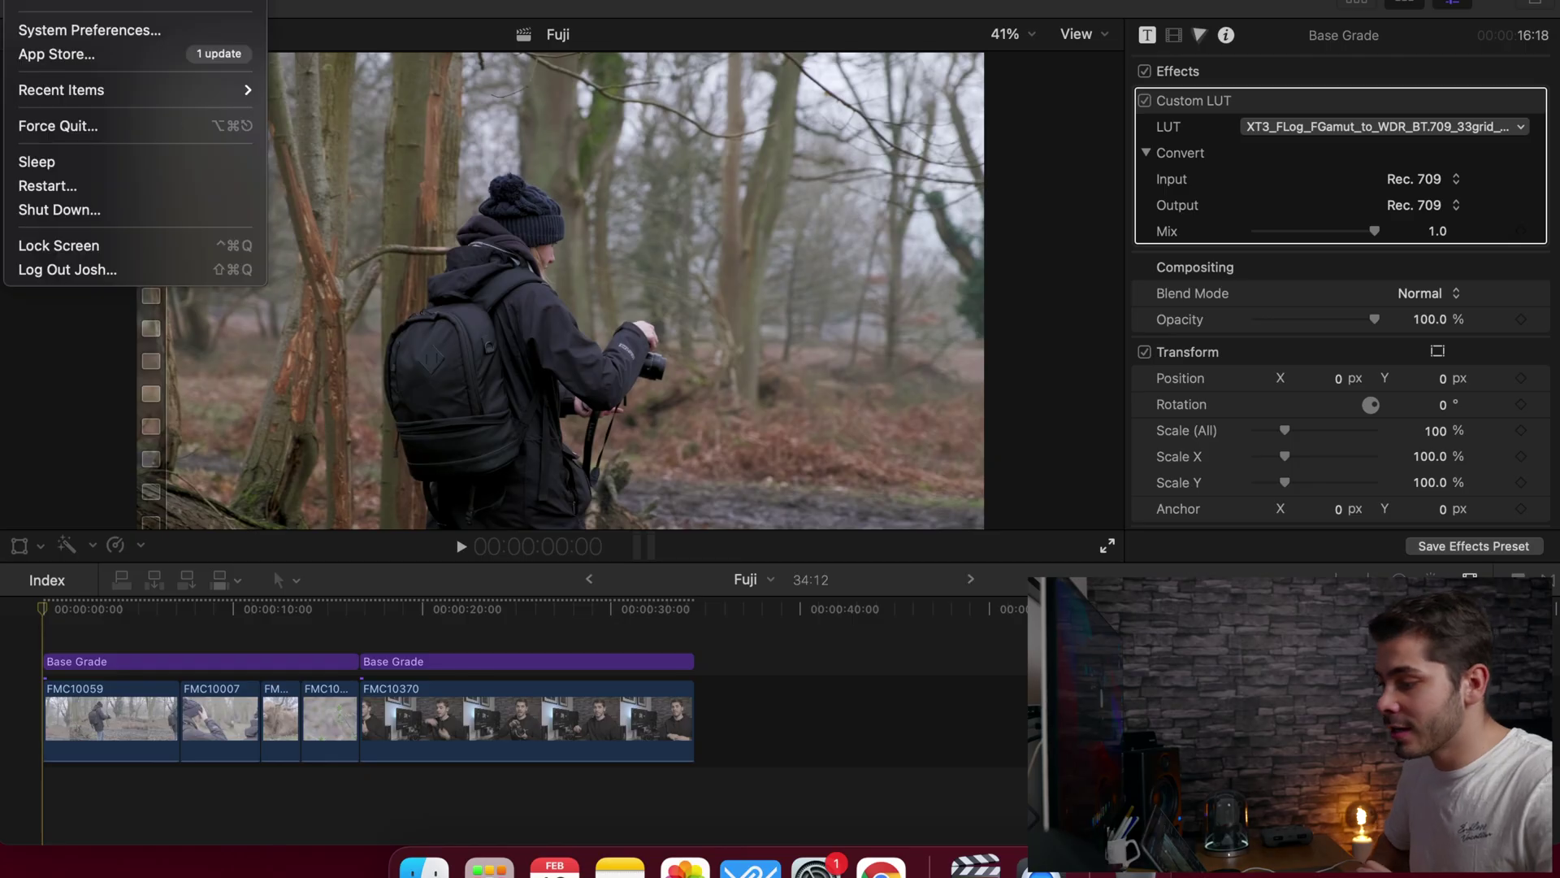
Step: Review the Mac's system overview, then return the Fuji playhead to 00:00:00:00
{"action": "left_click", "coordinate": [61, 7]}
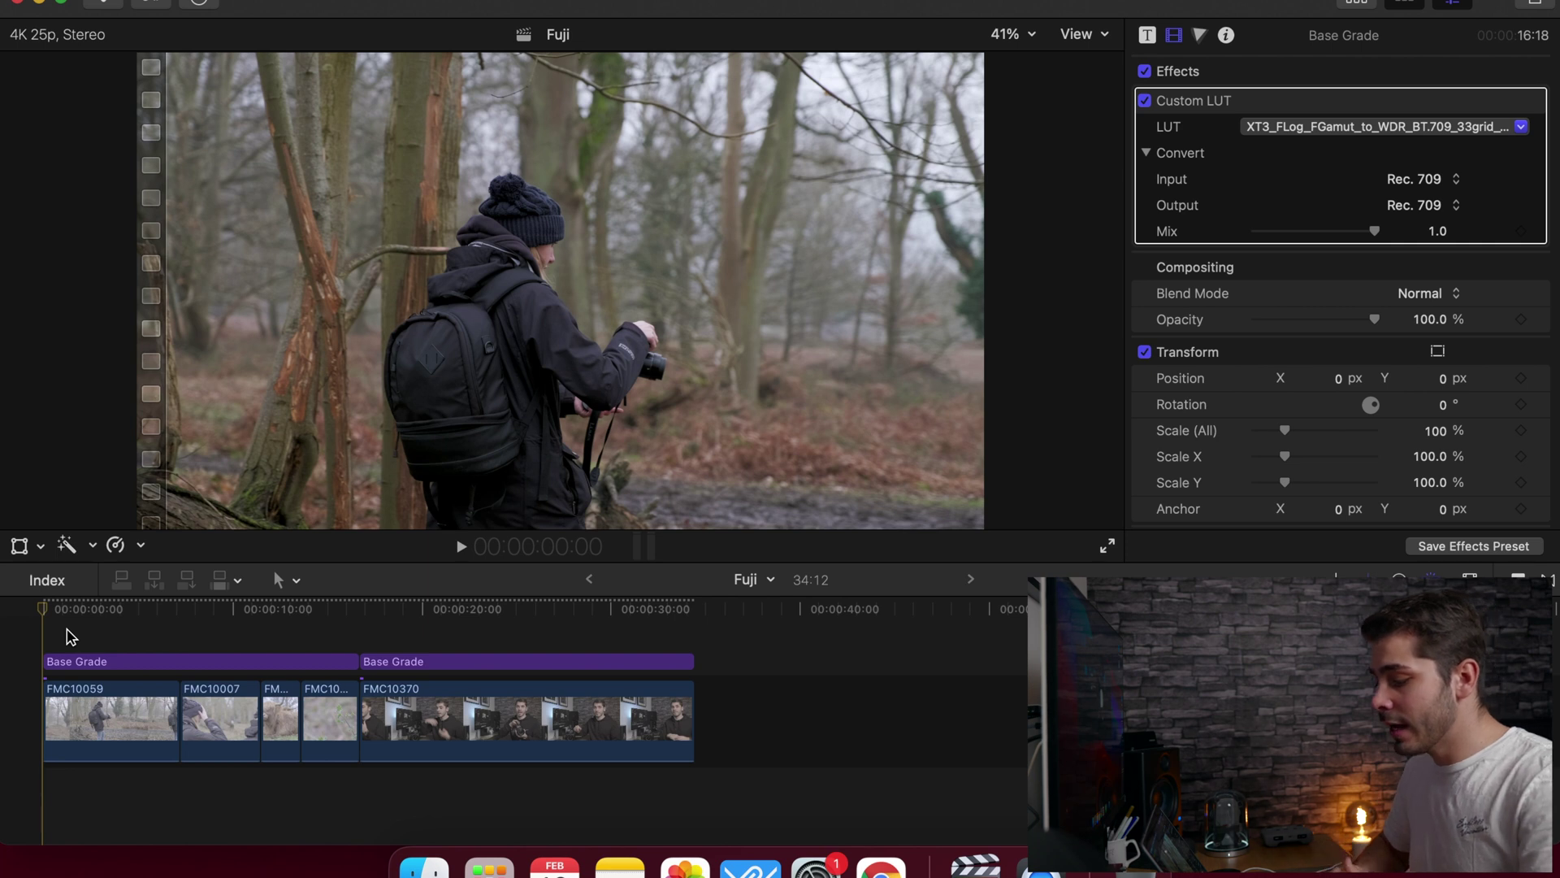
{"action": "left_click", "coordinate": [95, 640]}
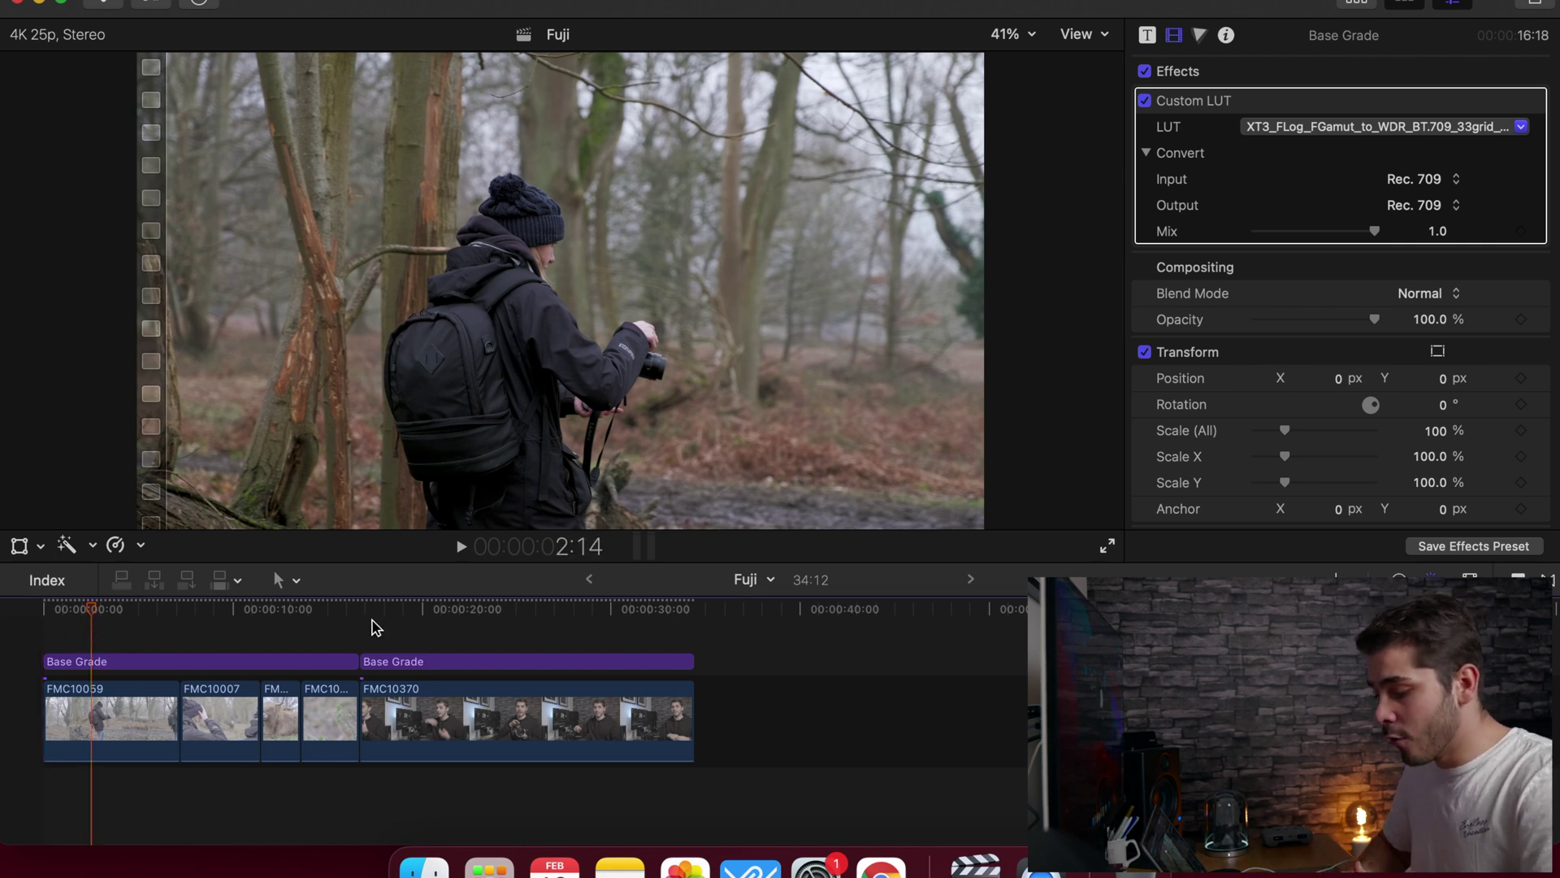
{"action": "left_click", "coordinate": [347, 612]}
{"action": "left_click", "coordinate": [149, 628]}
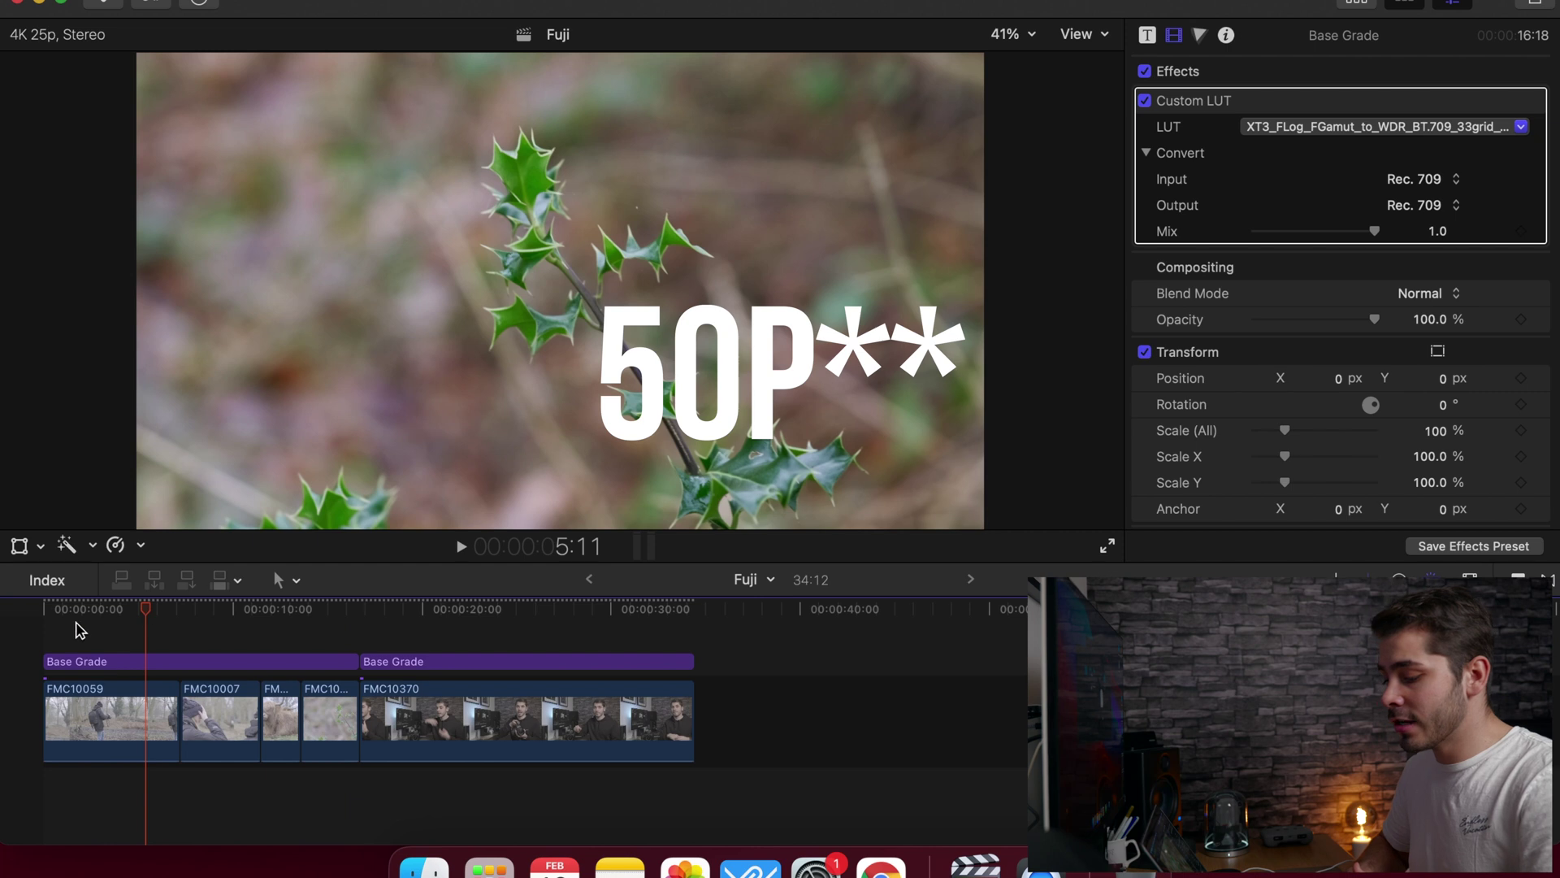
{"action": "left_click", "coordinate": [56, 627]}
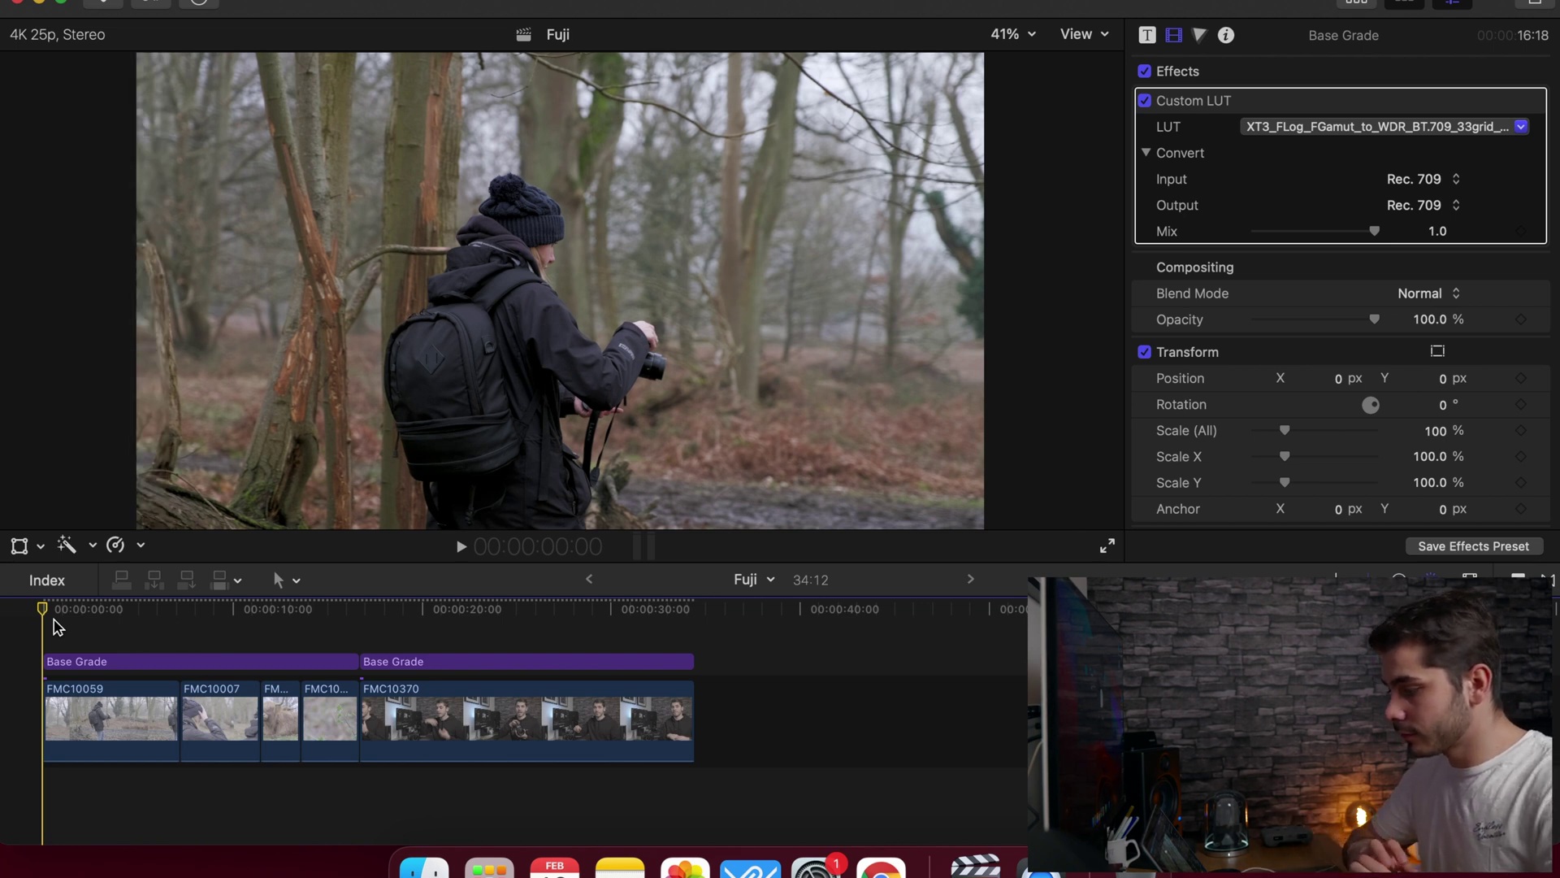
Step: Play the Fuji timeline through the woodland and holly shots, stopping on the FMC10370 talking-head shot
{"action": "key", "text": "space"}
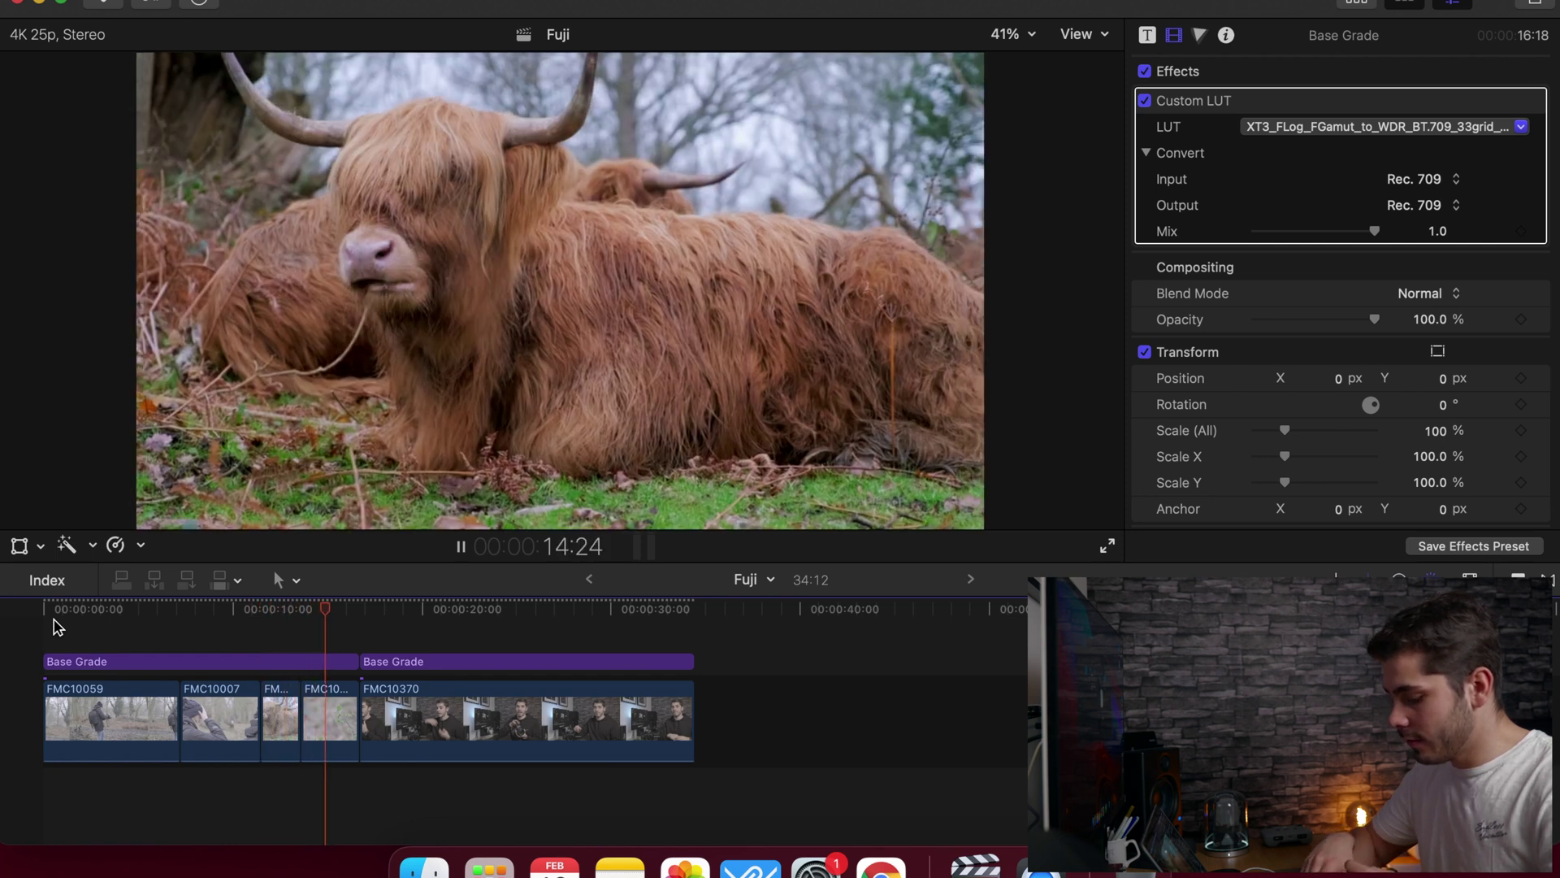
{"action": "key", "text": "space"}
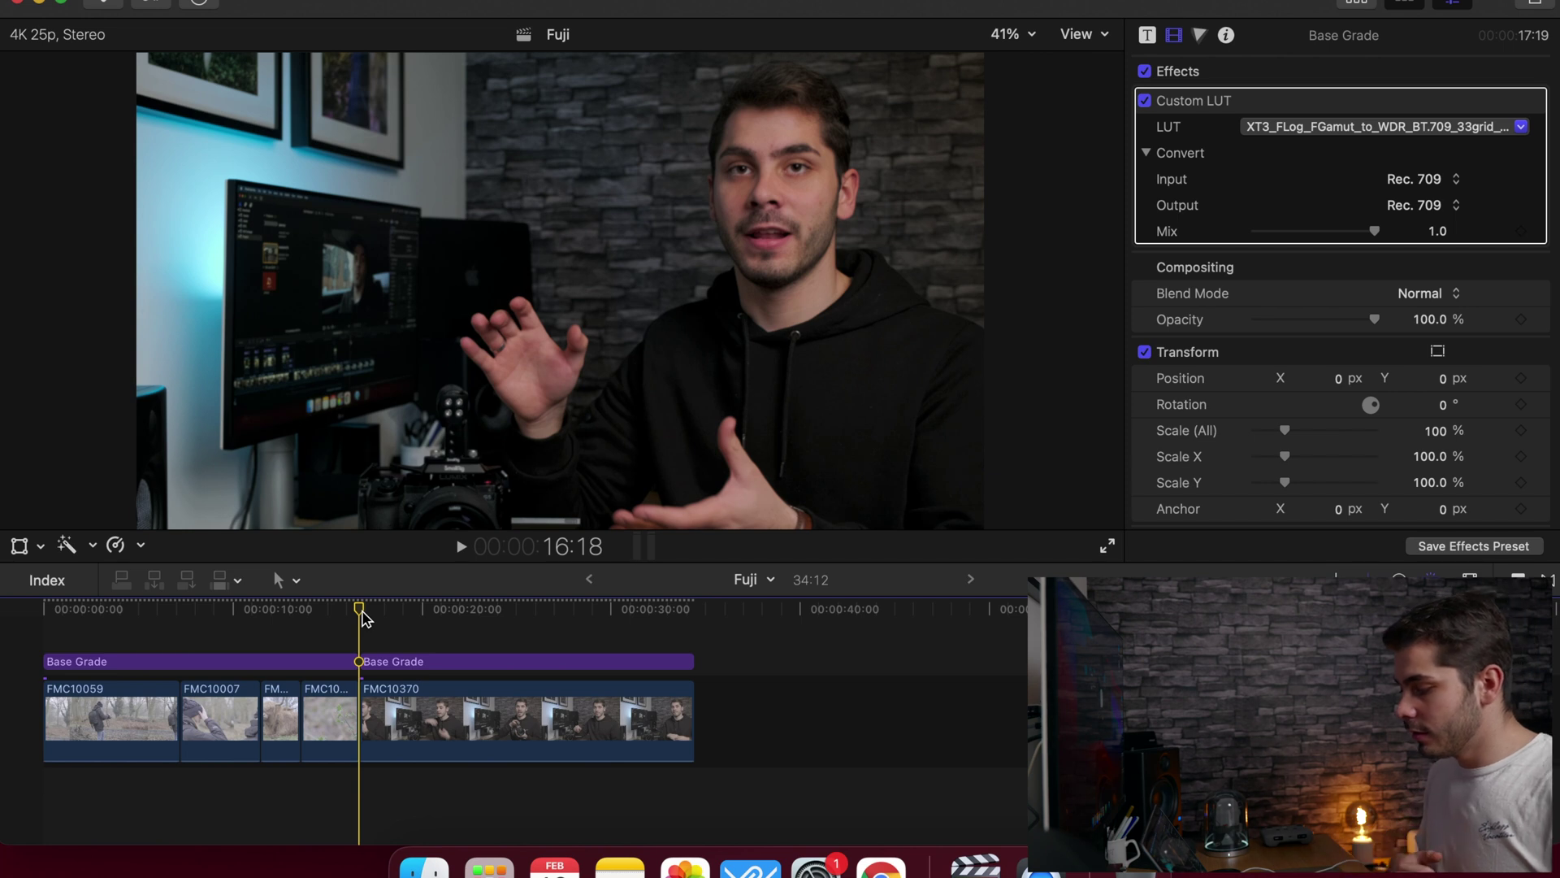
Step: Play the FMC10370 talking-head clip for about ten seconds, then stop playback
{"action": "key", "text": "space"}
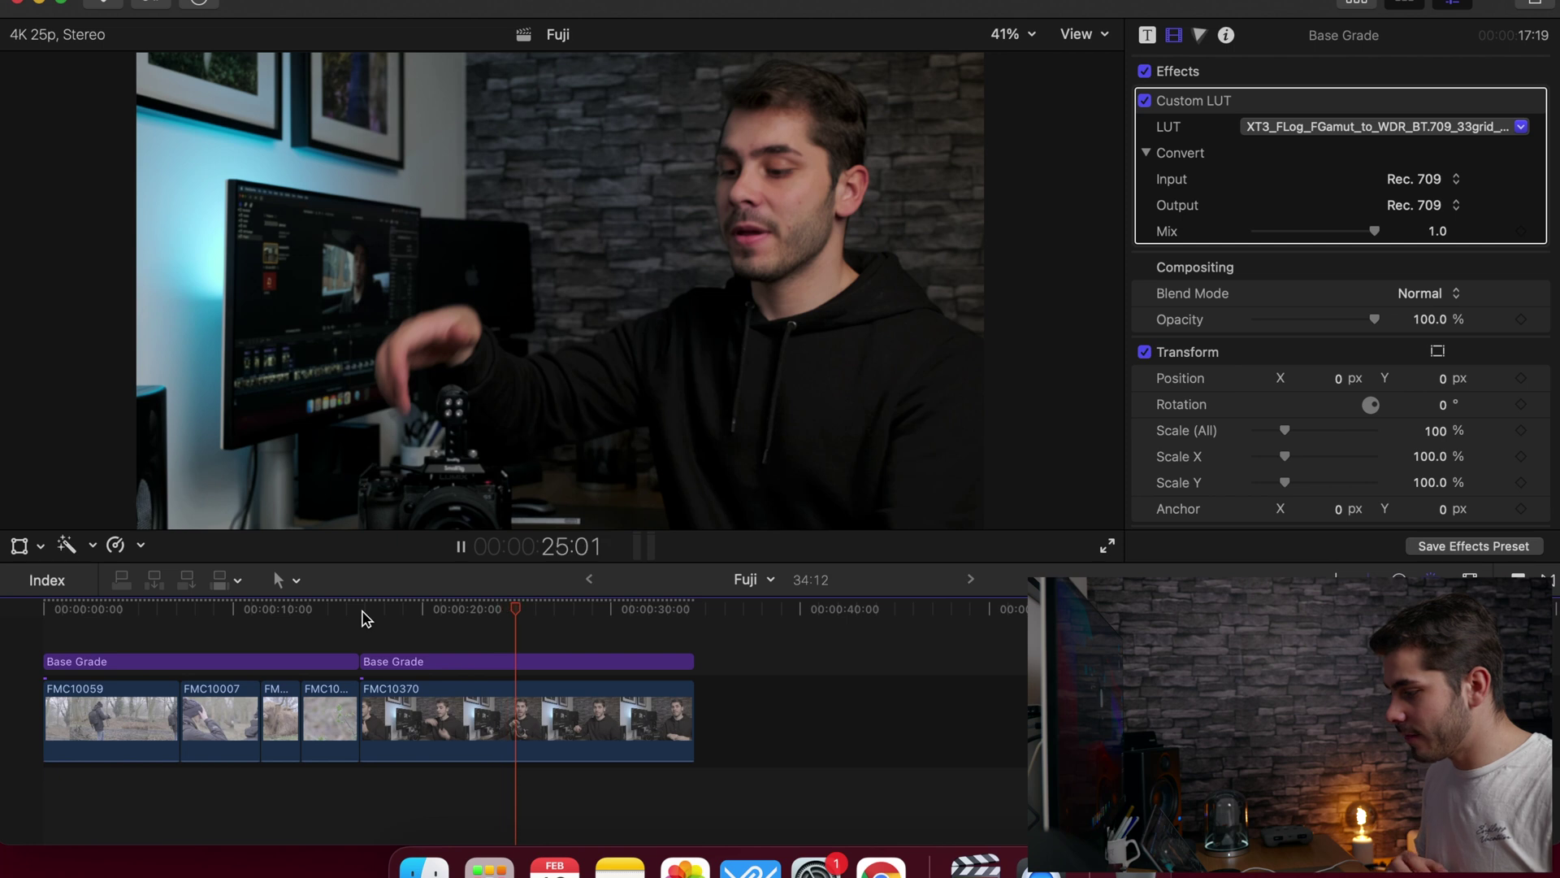
{"action": "key", "text": "space"}
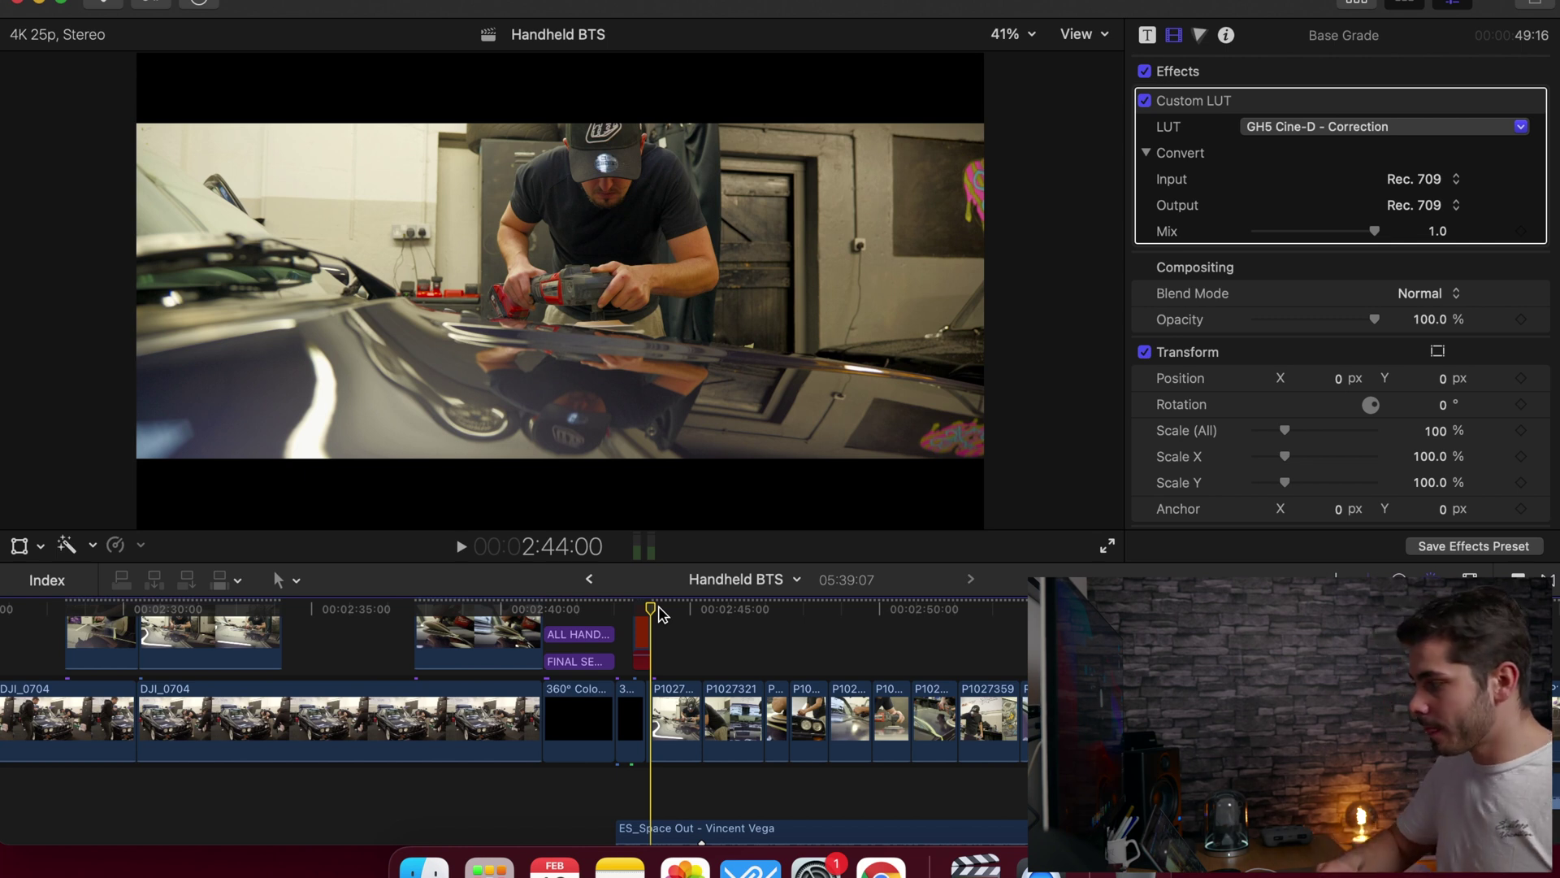
Step: Play the Handheld BTS timeline, return to 2:44:00, and scrub forward to the polisher close-up at 2:52:03
{"action": "key", "text": "space"}
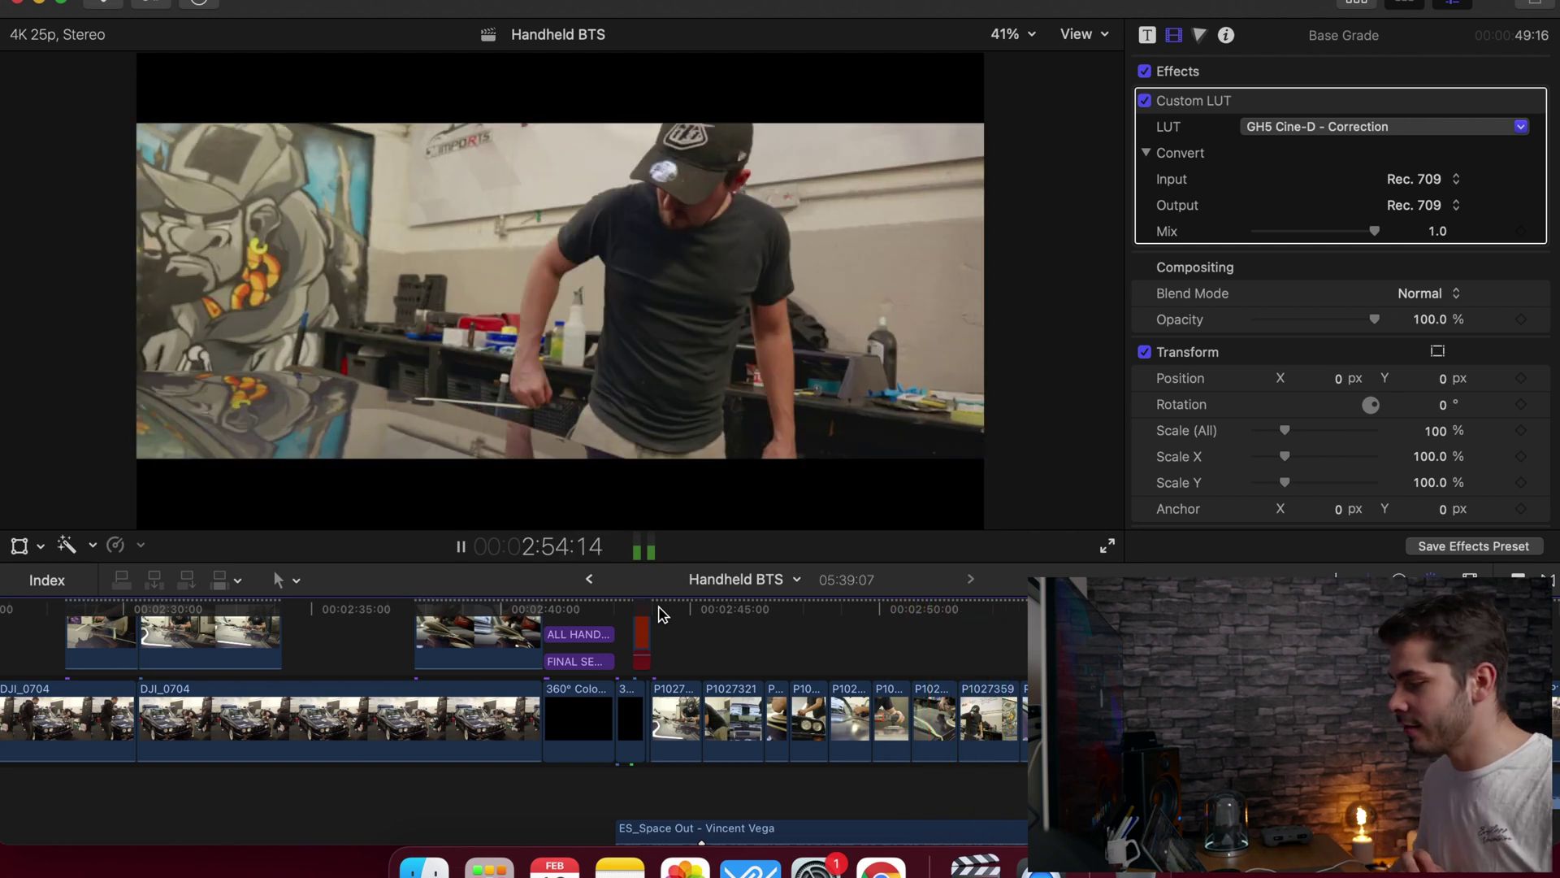
{"action": "left_click", "coordinate": [654, 609]}
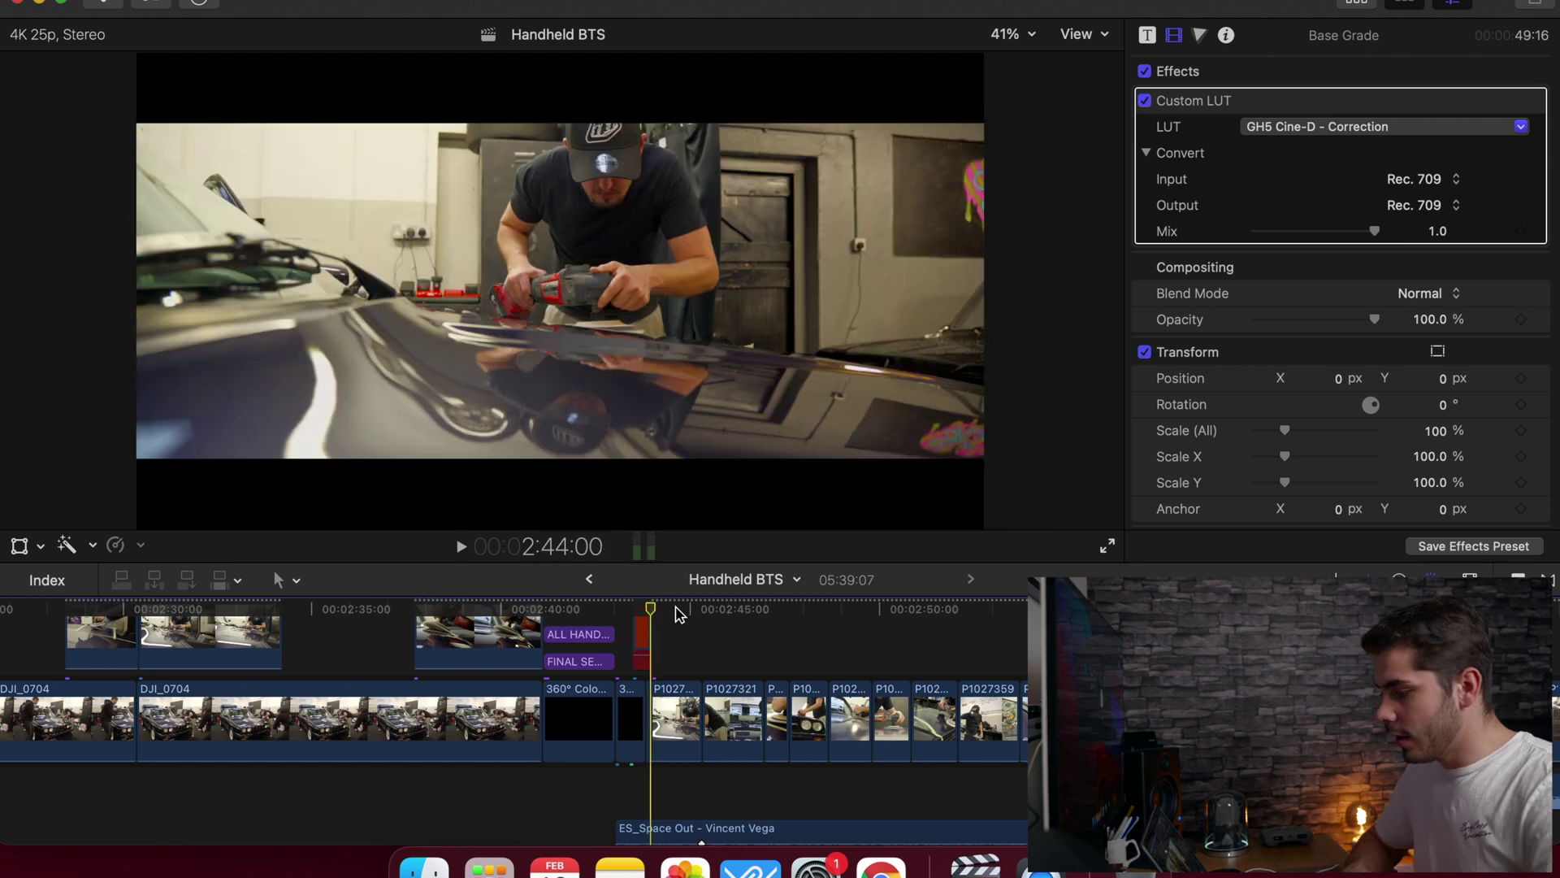
{"action": "left_click_drag", "start_coordinate": [679, 611], "coordinate": [768, 643]}
{"action": "left_click_drag", "start_coordinate": [792, 642], "coordinate": [951, 637]}
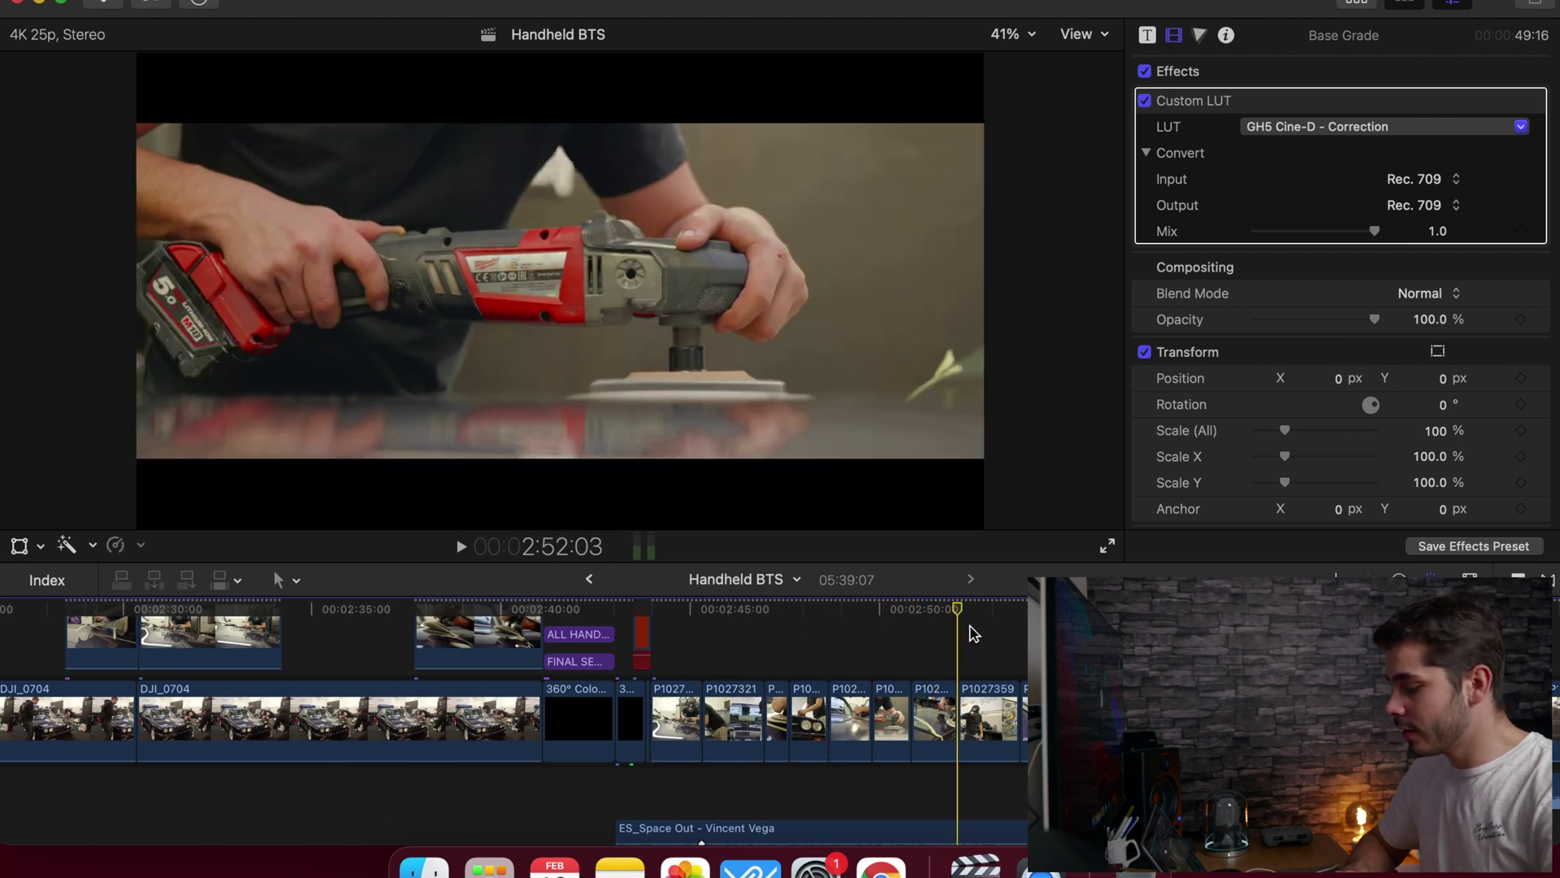